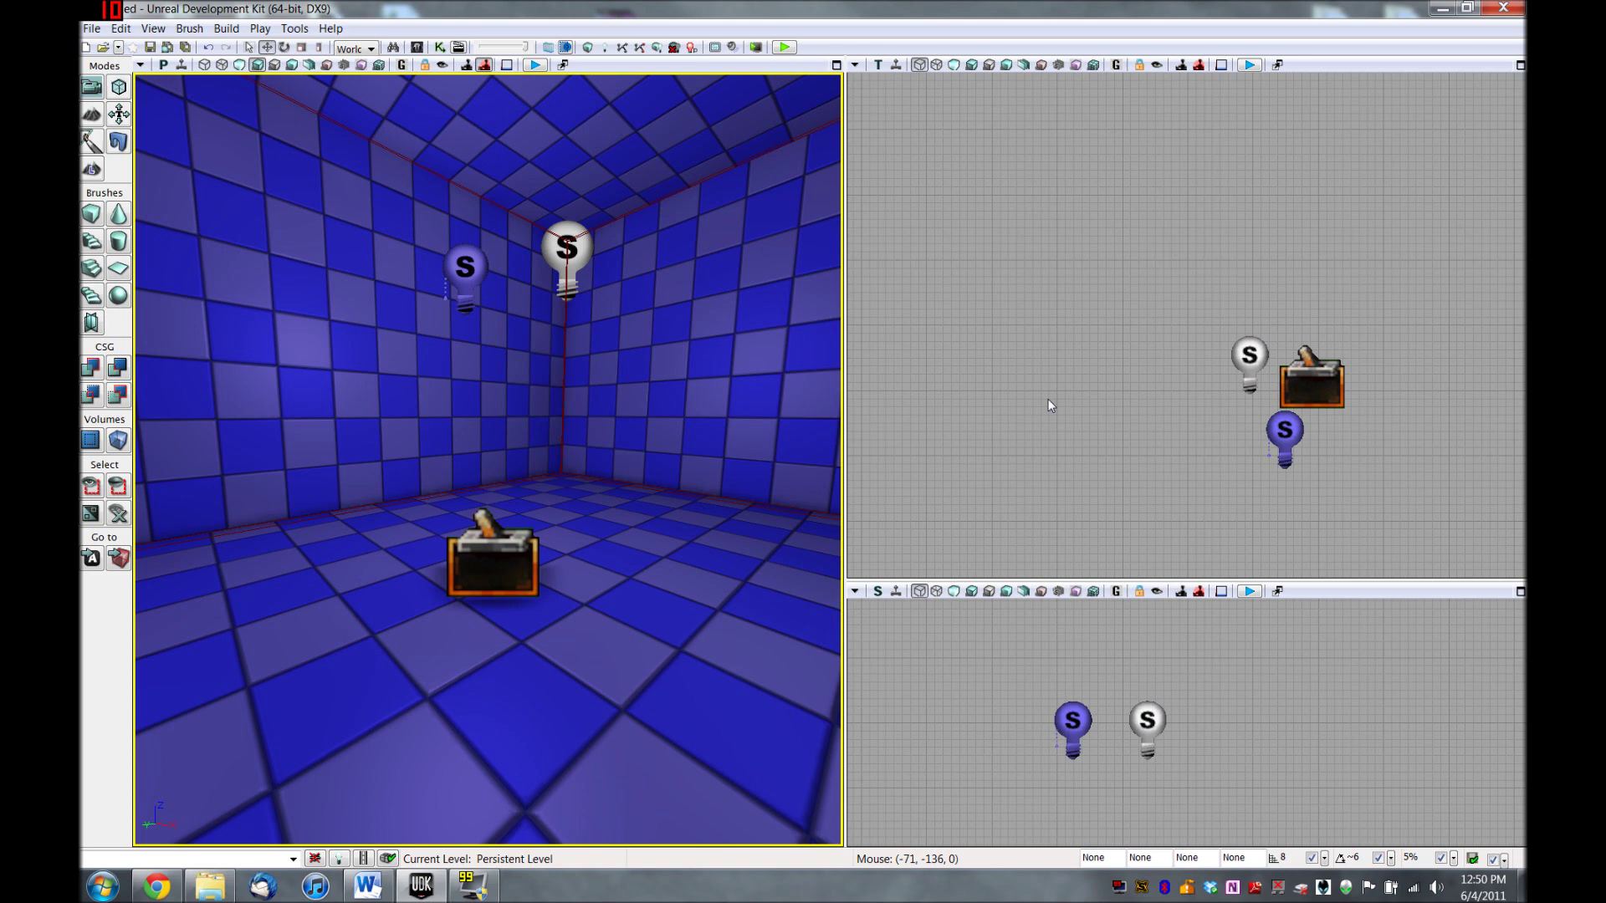
Open UnrealKismet and shift the Toggle and PointLight variable nodes down-right
left_click(439, 48)
left_click_drag(1159, 333, 1197, 403)
left_click(1077, 354)
left_click(1058, 483, "ctrl")
left_click_drag(1052, 481, 1211, 607)
Move Toggle and light further right, Level Loaded to upper right, and Trigger_1 Used left
left_click_drag(1249, 510, 1267, 474)
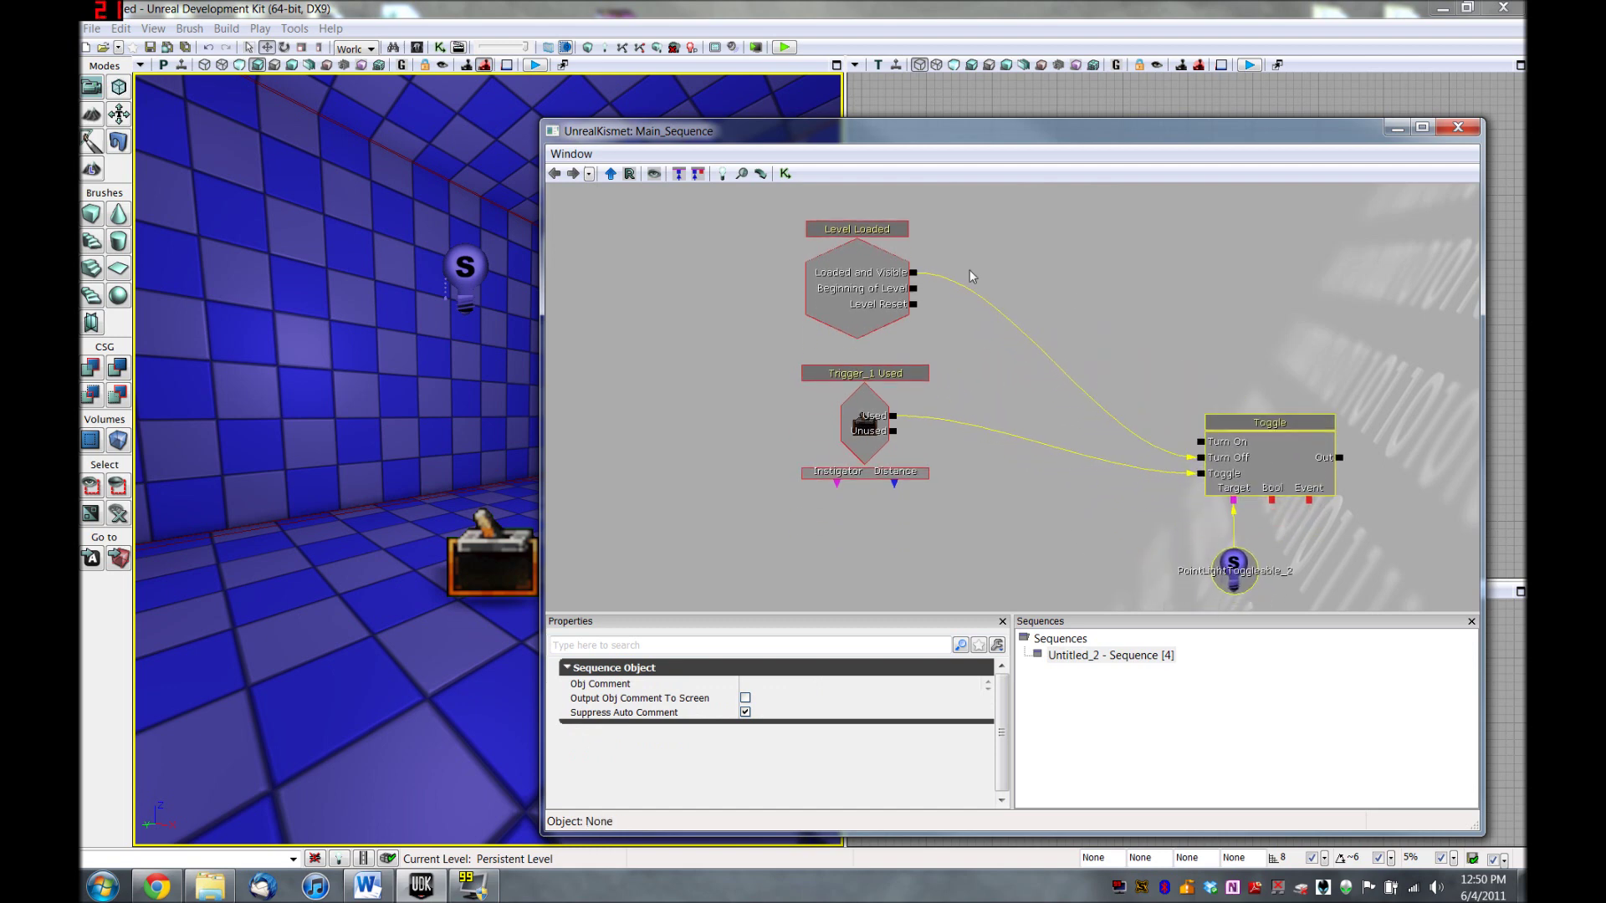
left_click(847, 280)
left_click_drag(847, 280, 1095, 275)
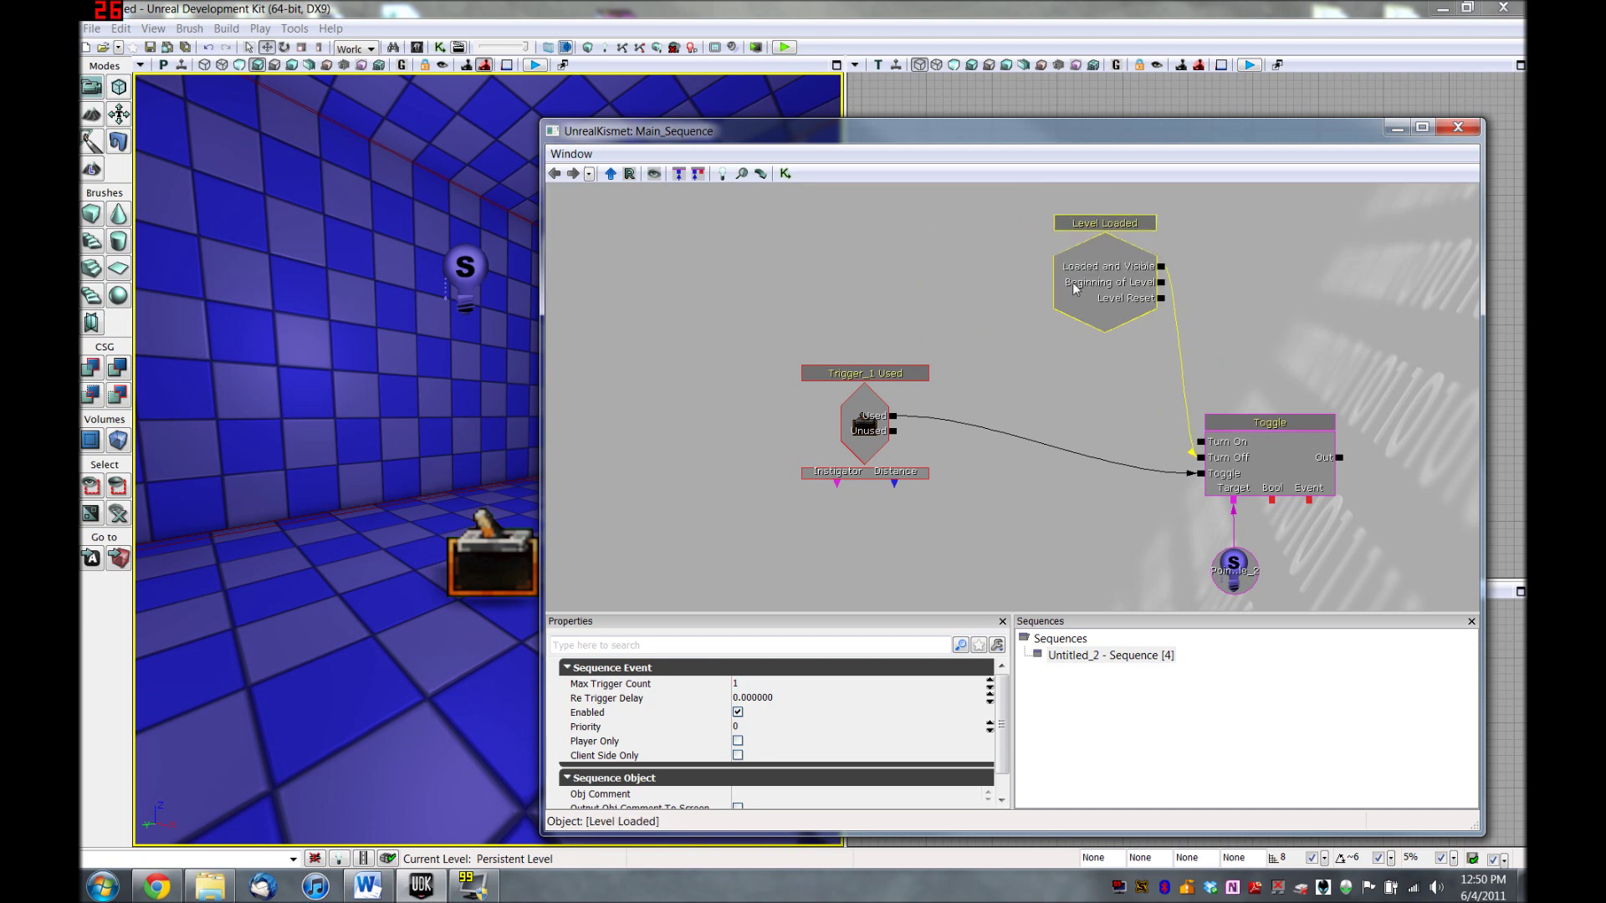
left_click(864, 424)
left_click_drag(864, 424, 692, 462)
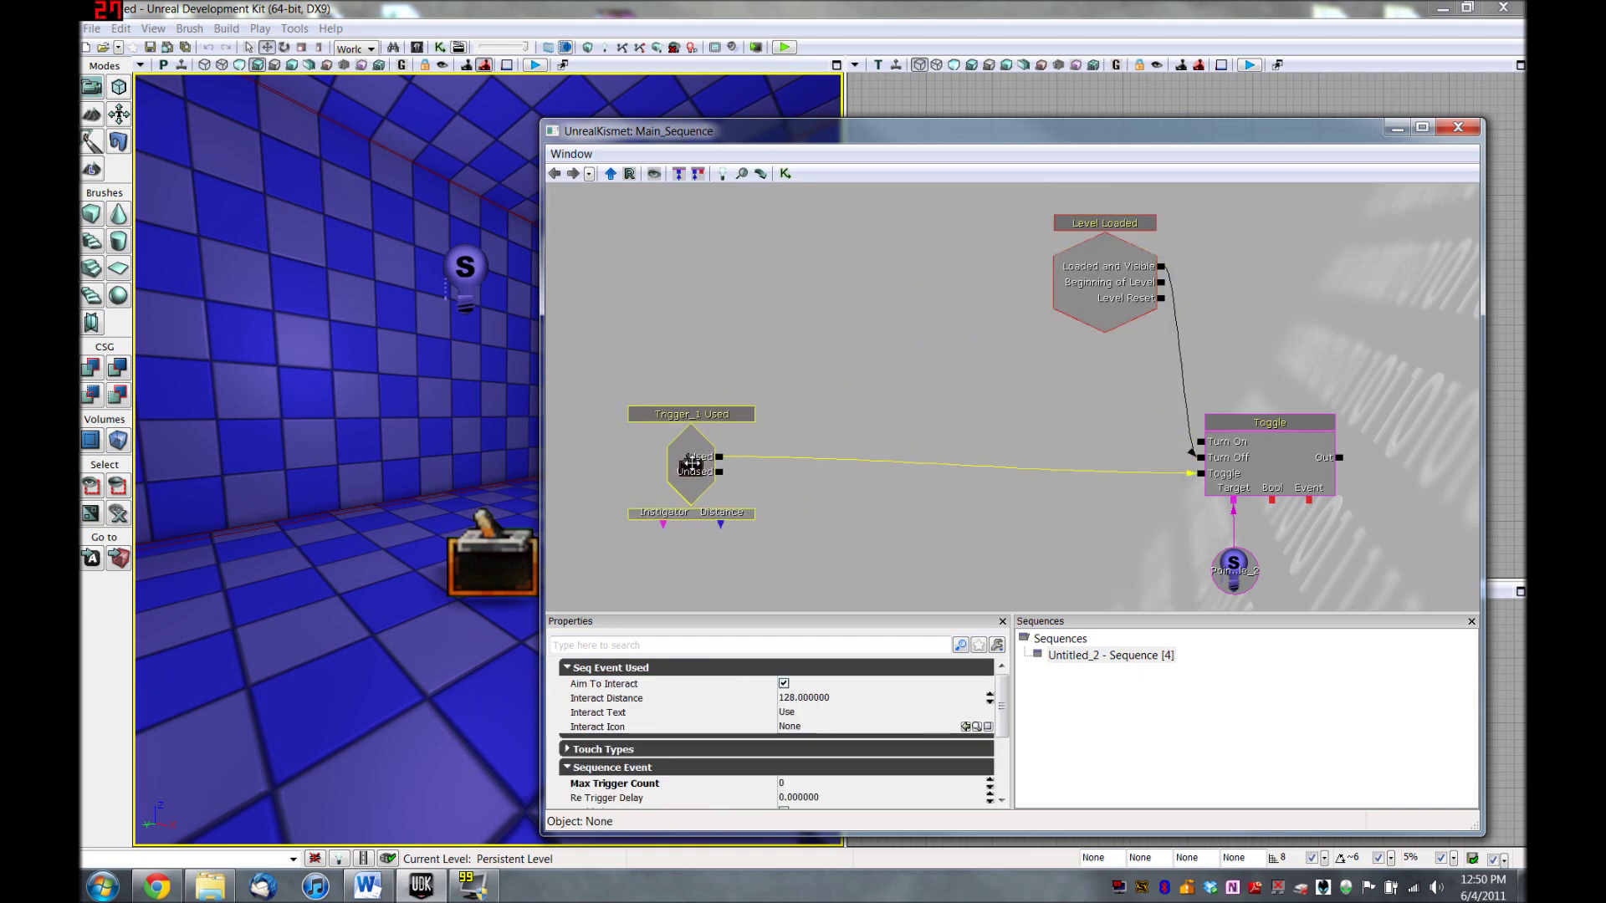
left_click(828, 370)
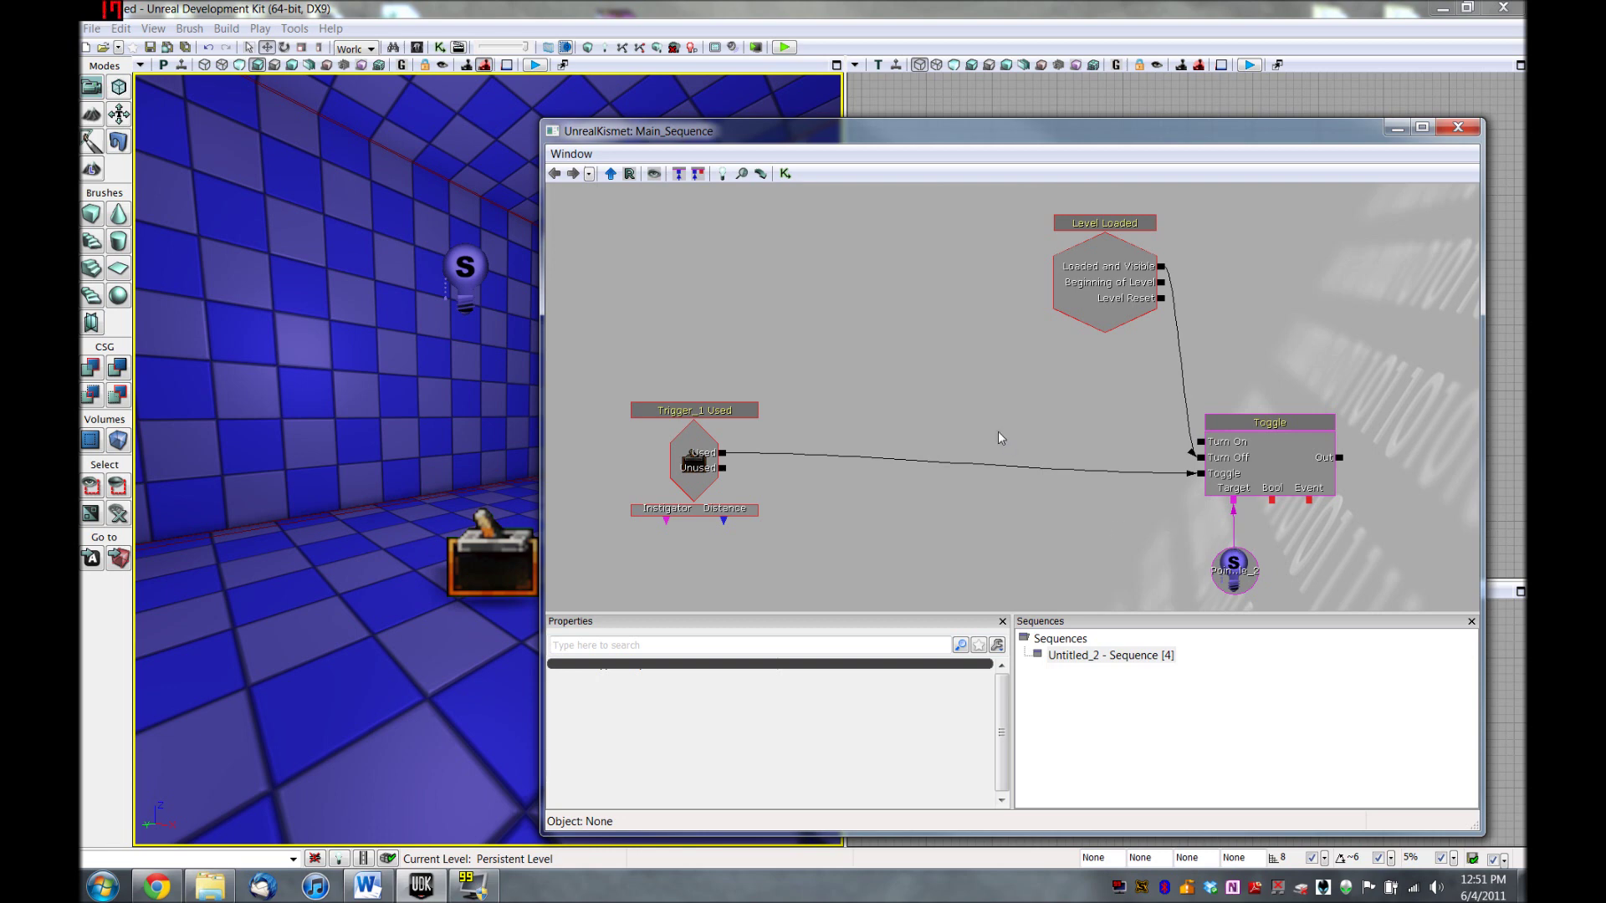
right_click(948, 416)
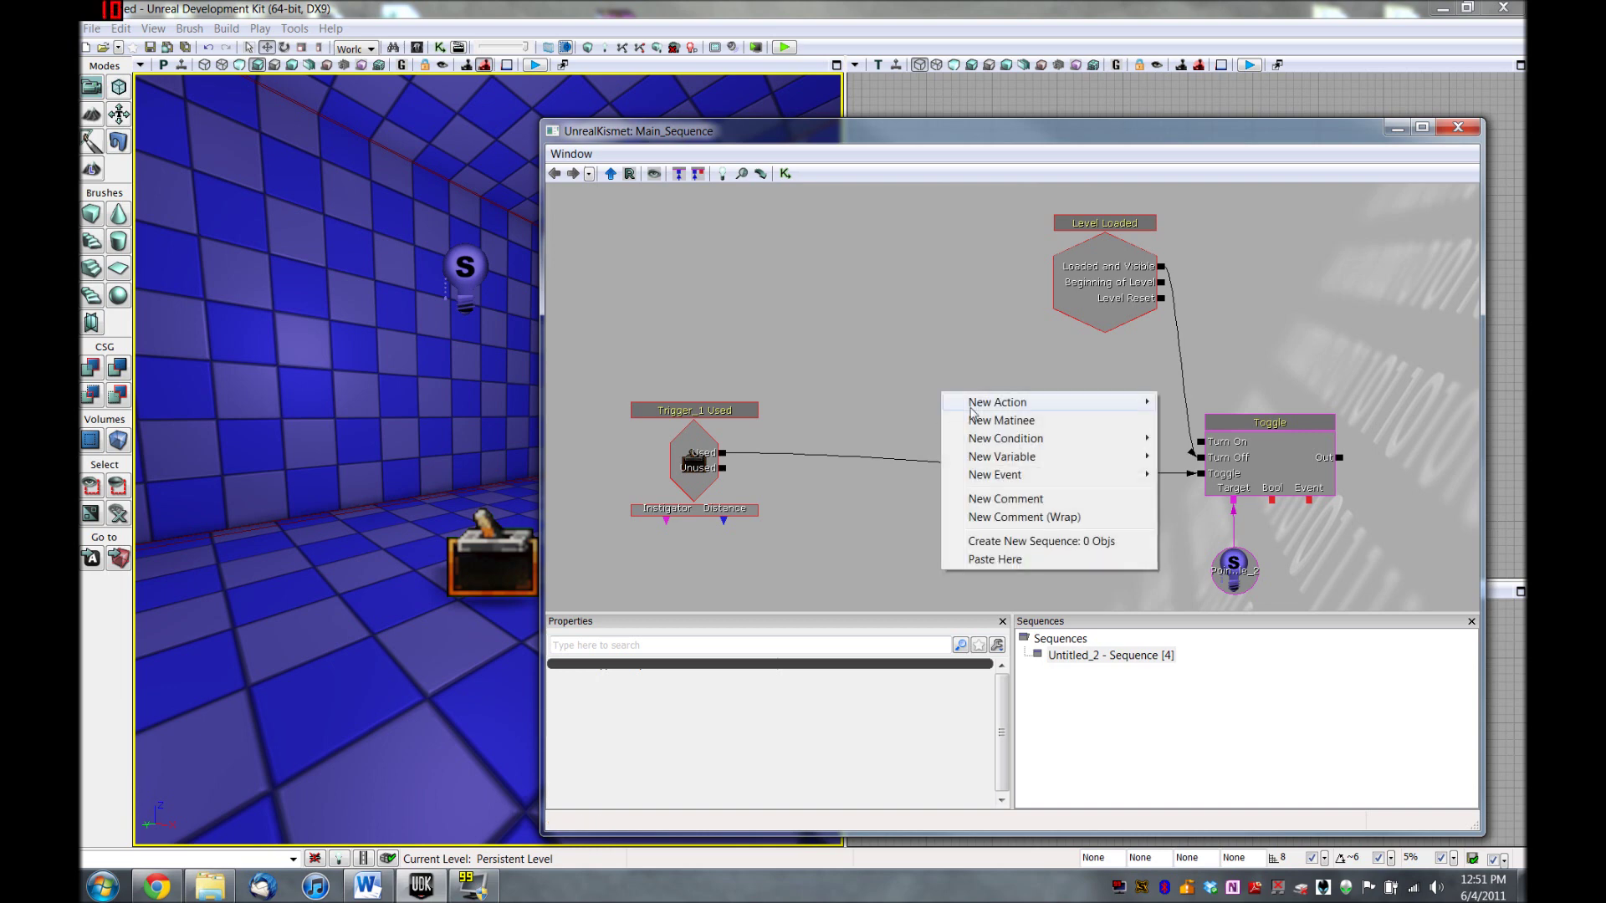
Add a Compare Bool node from New Condition > Comparison and unlink Trigger_1 Used from Toggle
mouse_move(1041, 446)
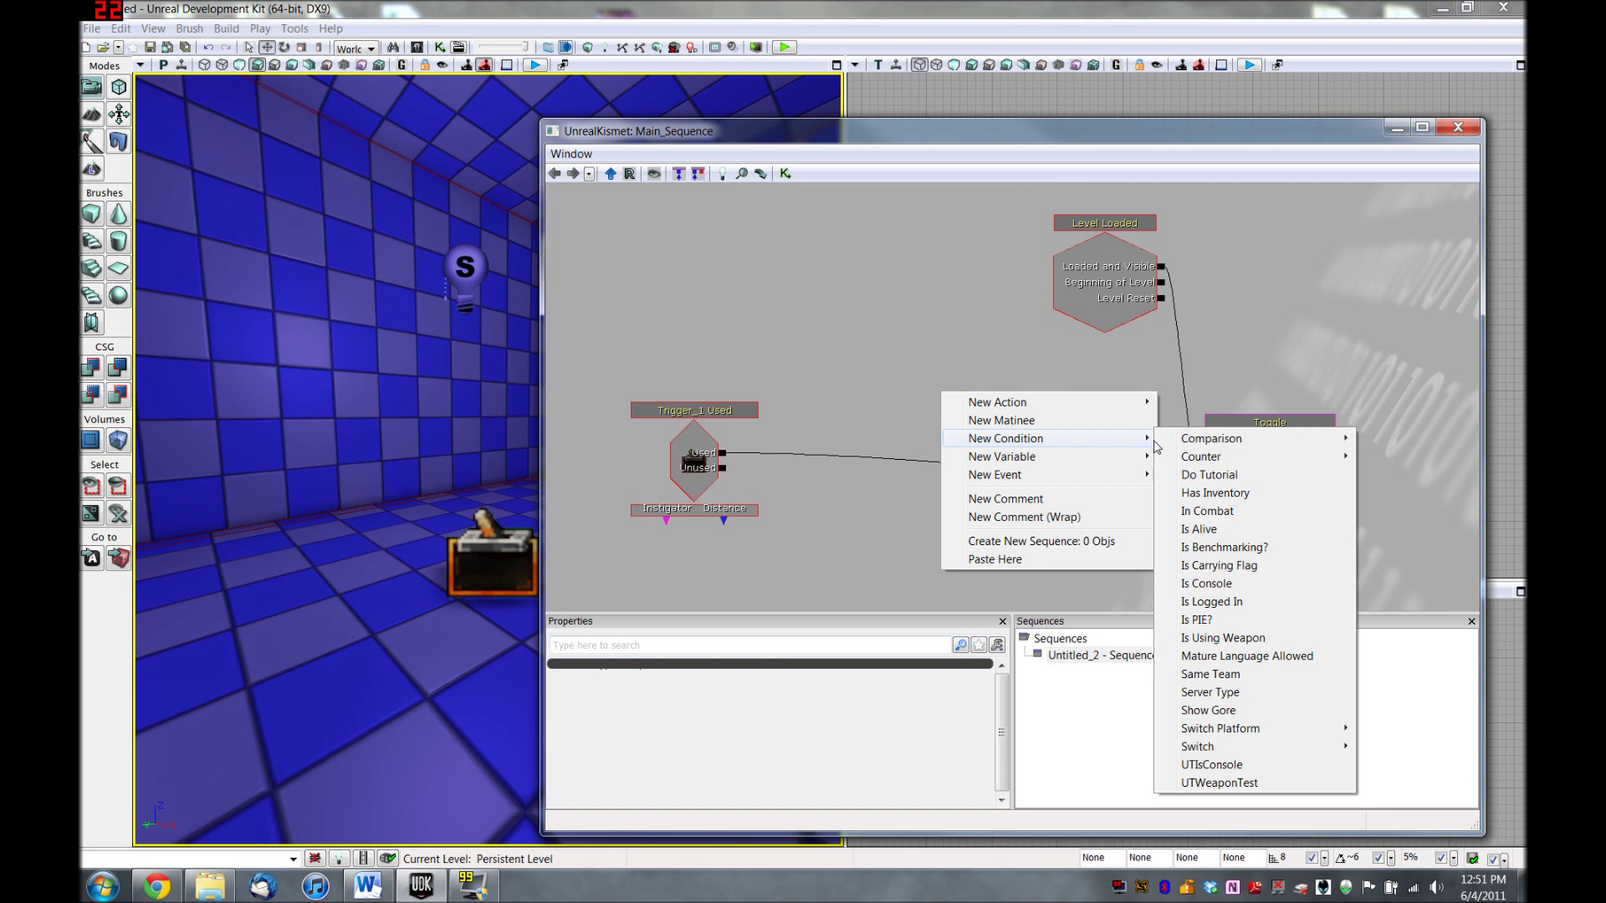
mouse_move(1194, 440)
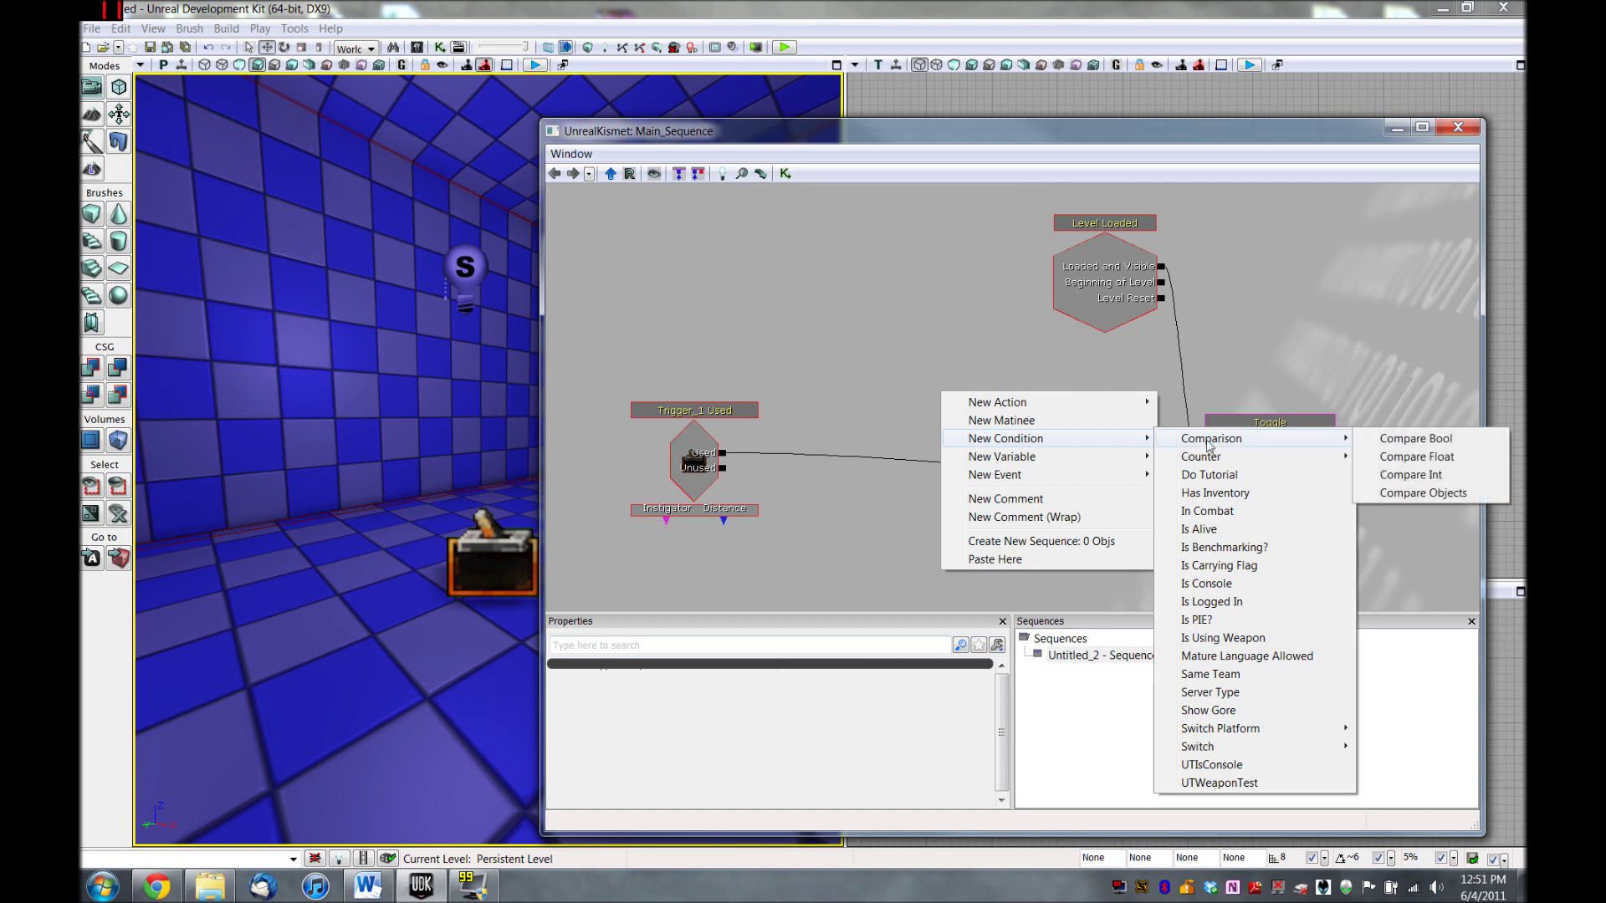
left_click(1407, 440)
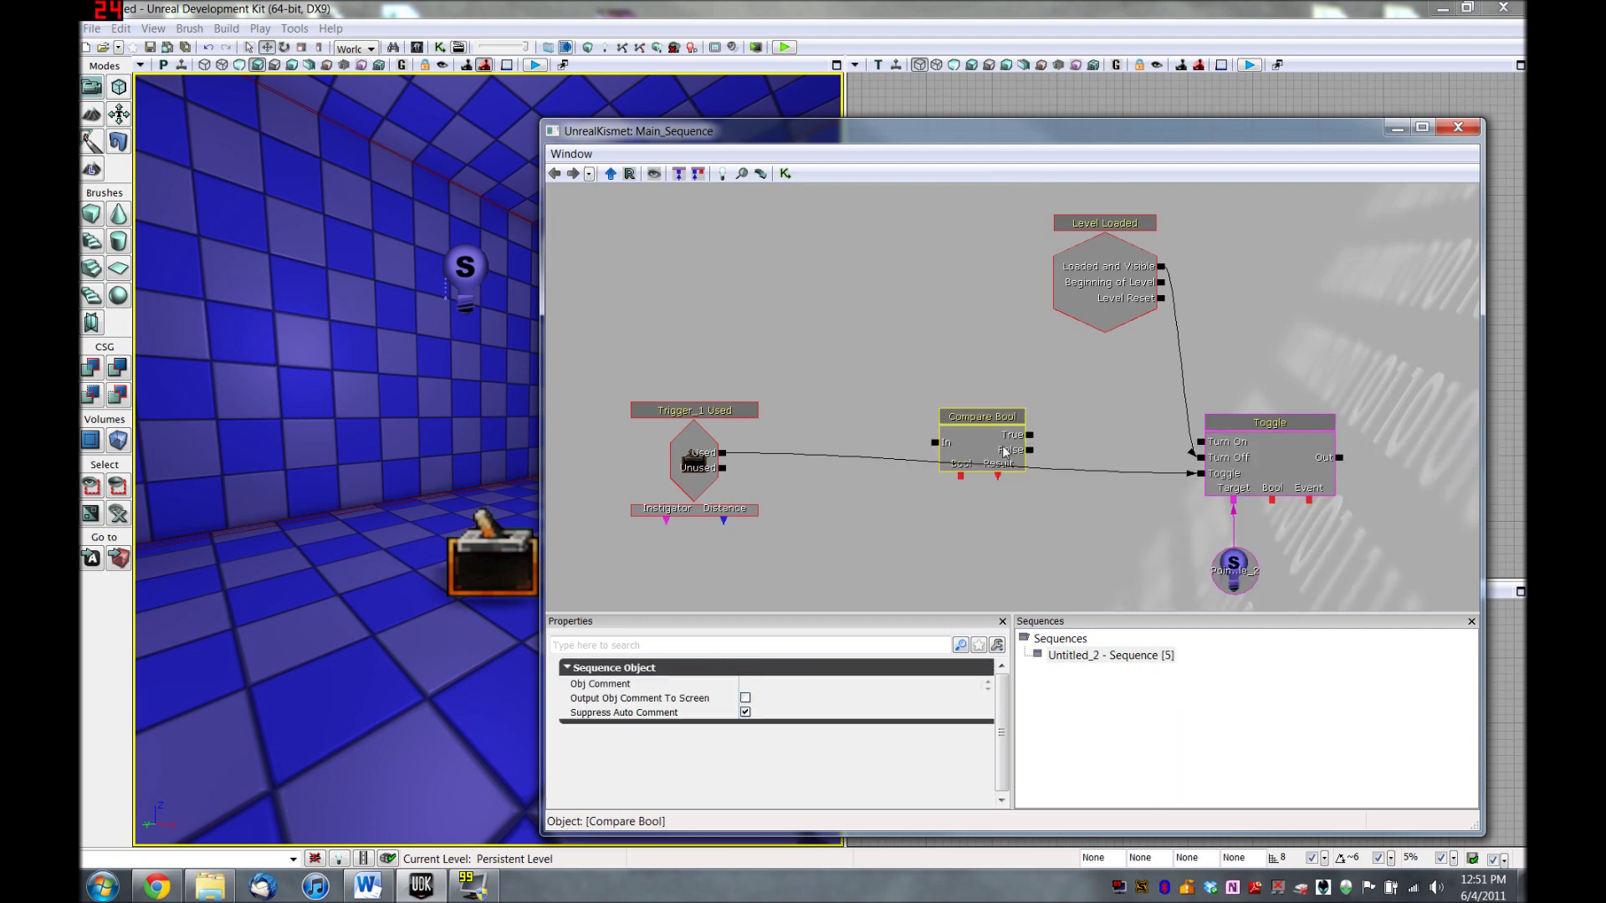
left_click_drag(1004, 453, 999, 416)
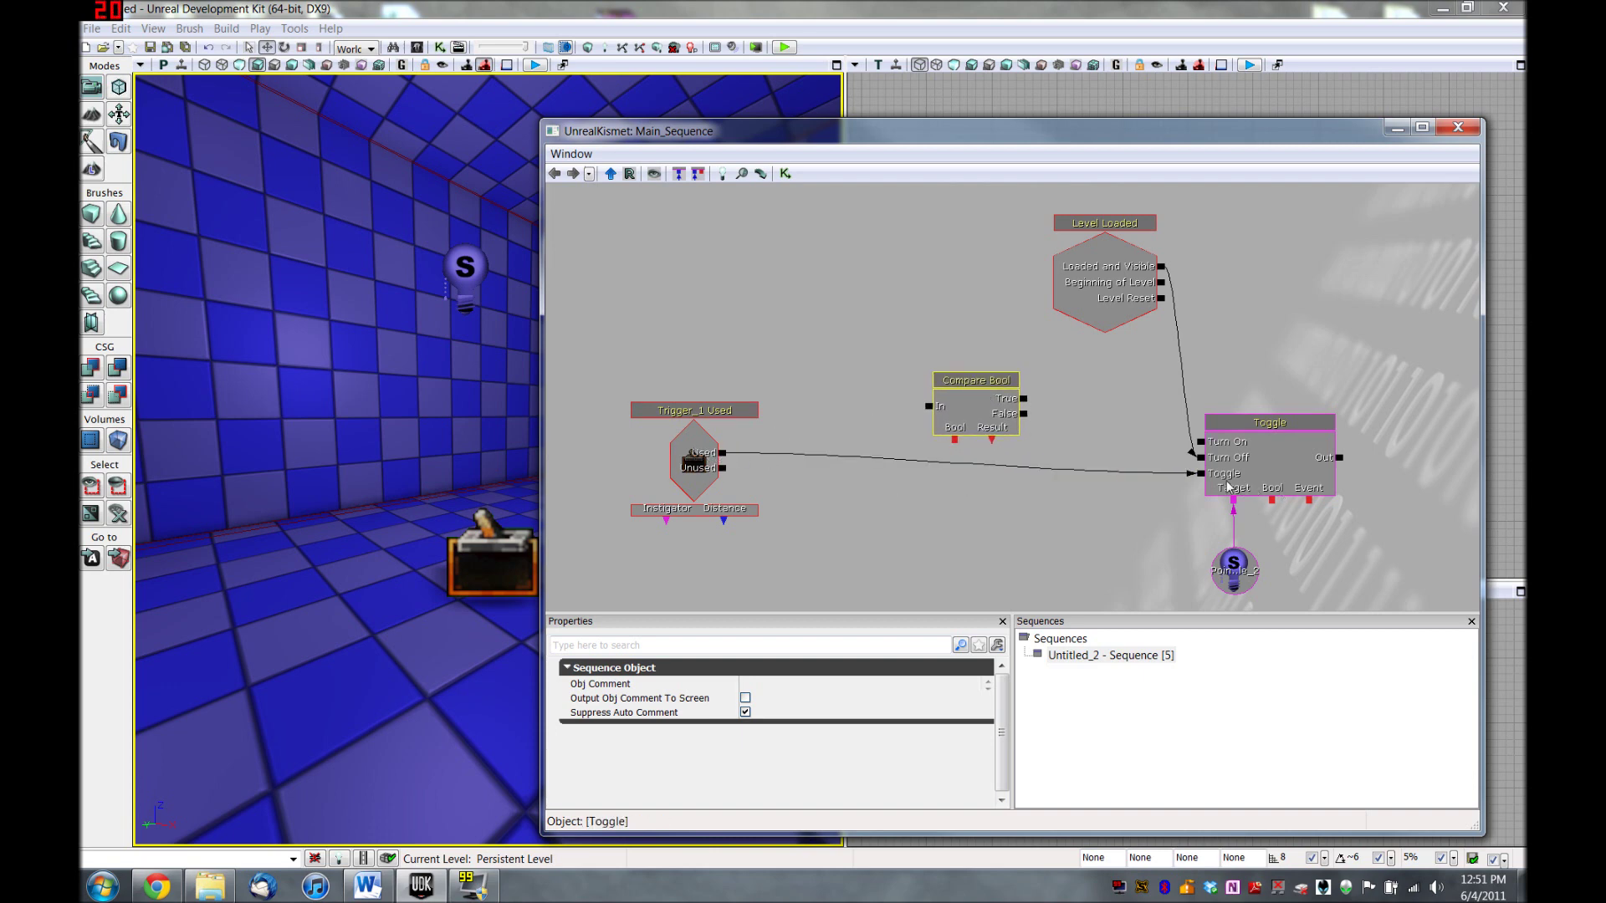
left_click(1077, 470, "alt")
Wire Trigger_1 Used into Compare Bool, attach a new Bool variable, and link True to Toggle
left_click_drag(983, 392, 928, 428)
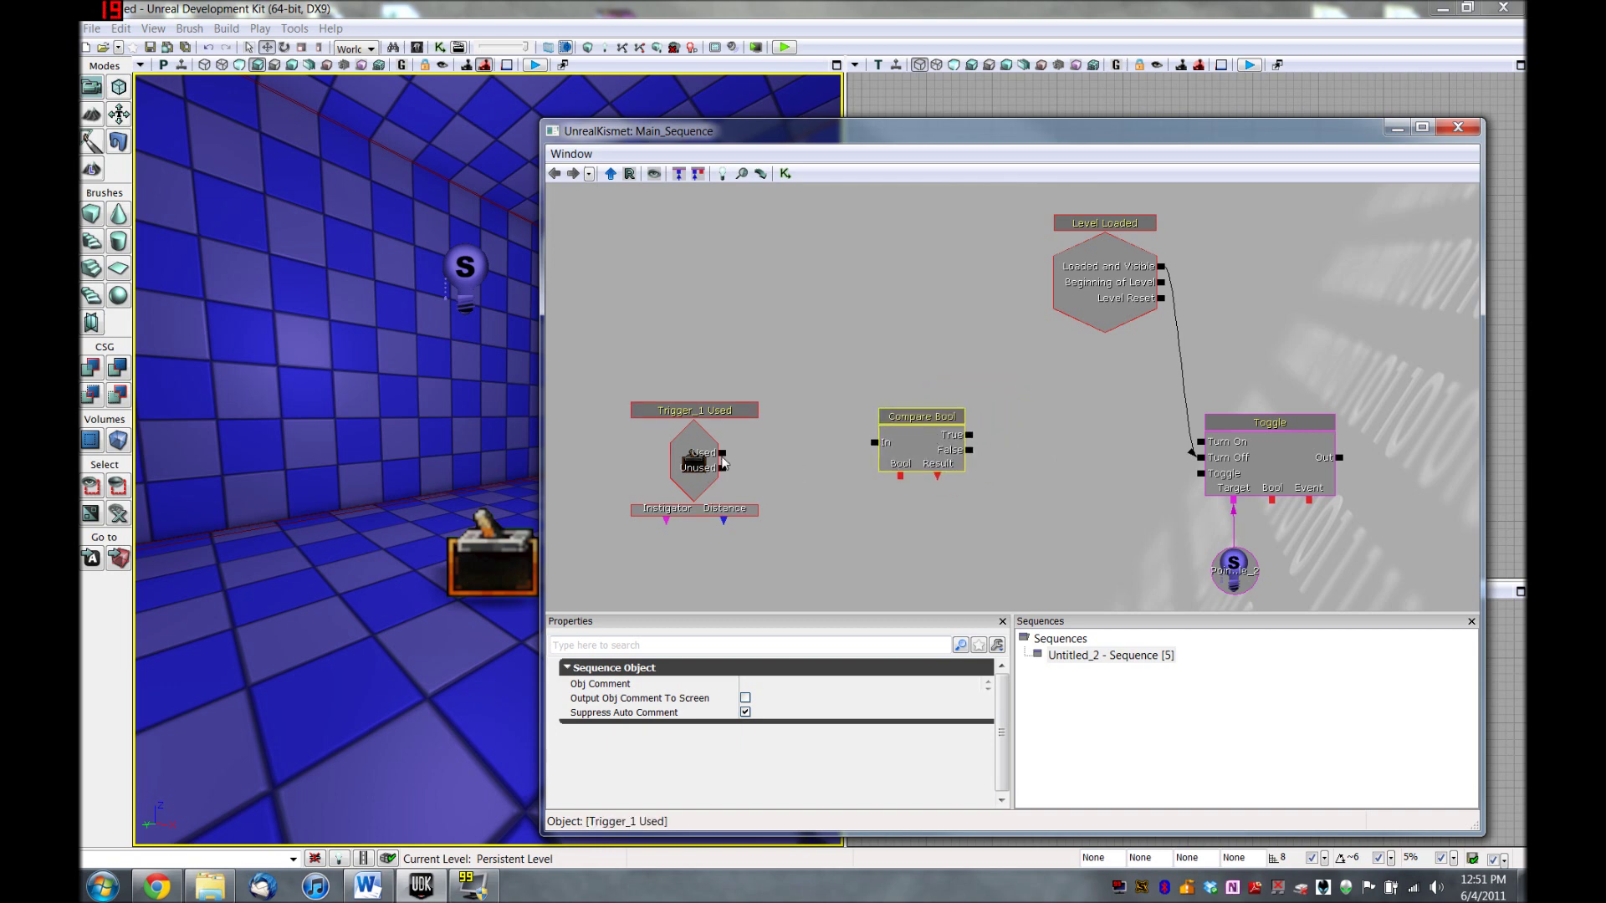
left_click_drag(723, 457, 874, 450)
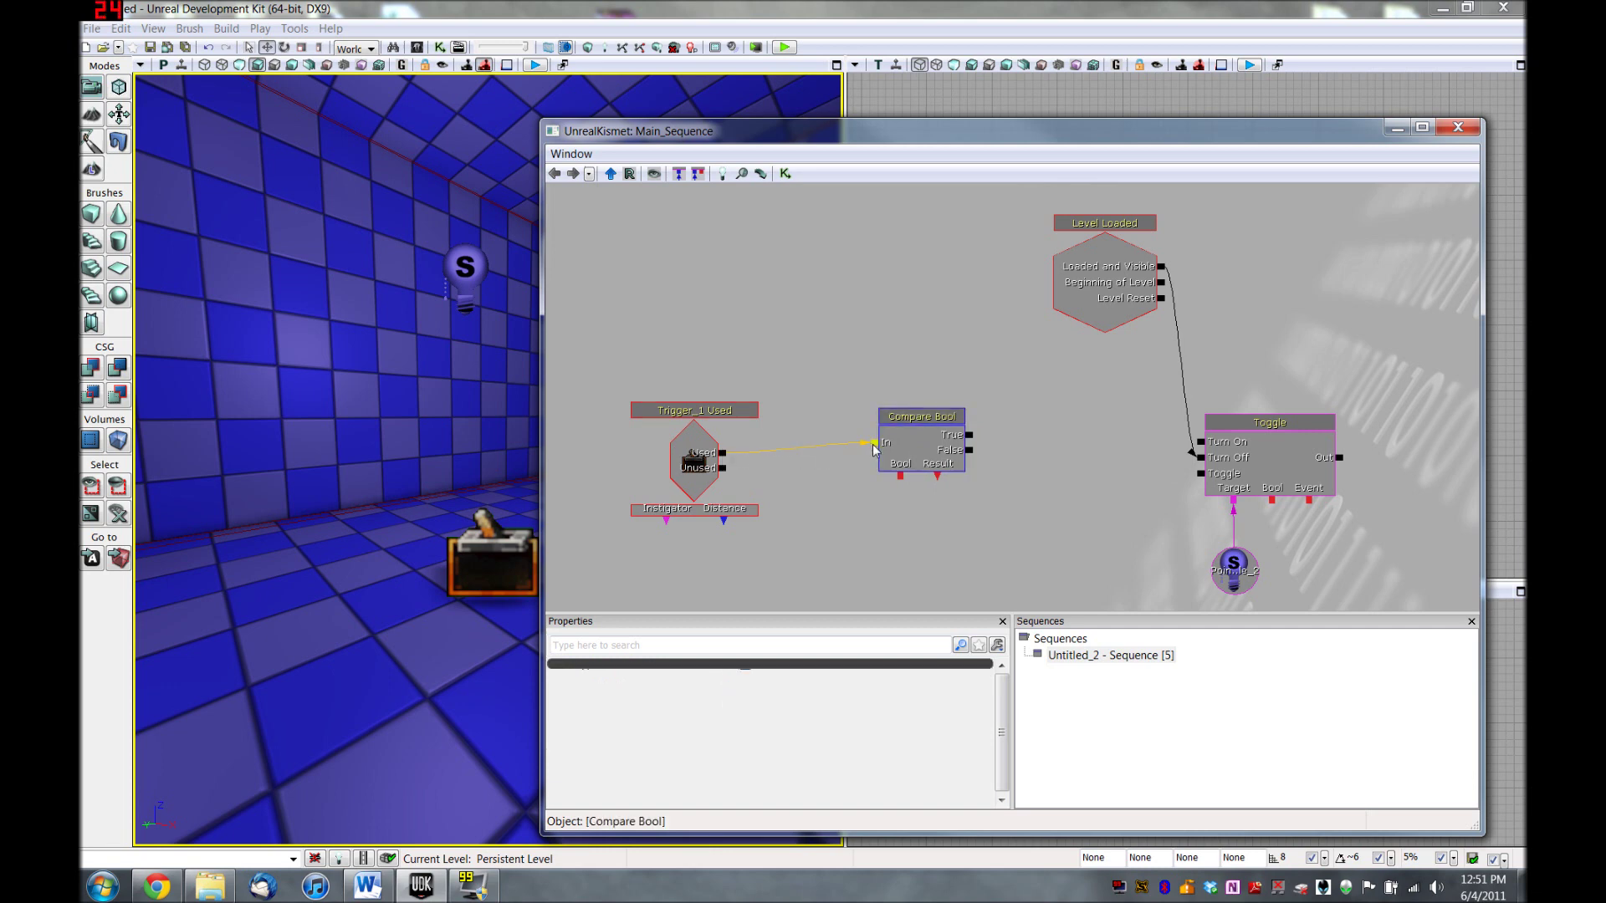
right_click(903, 481)
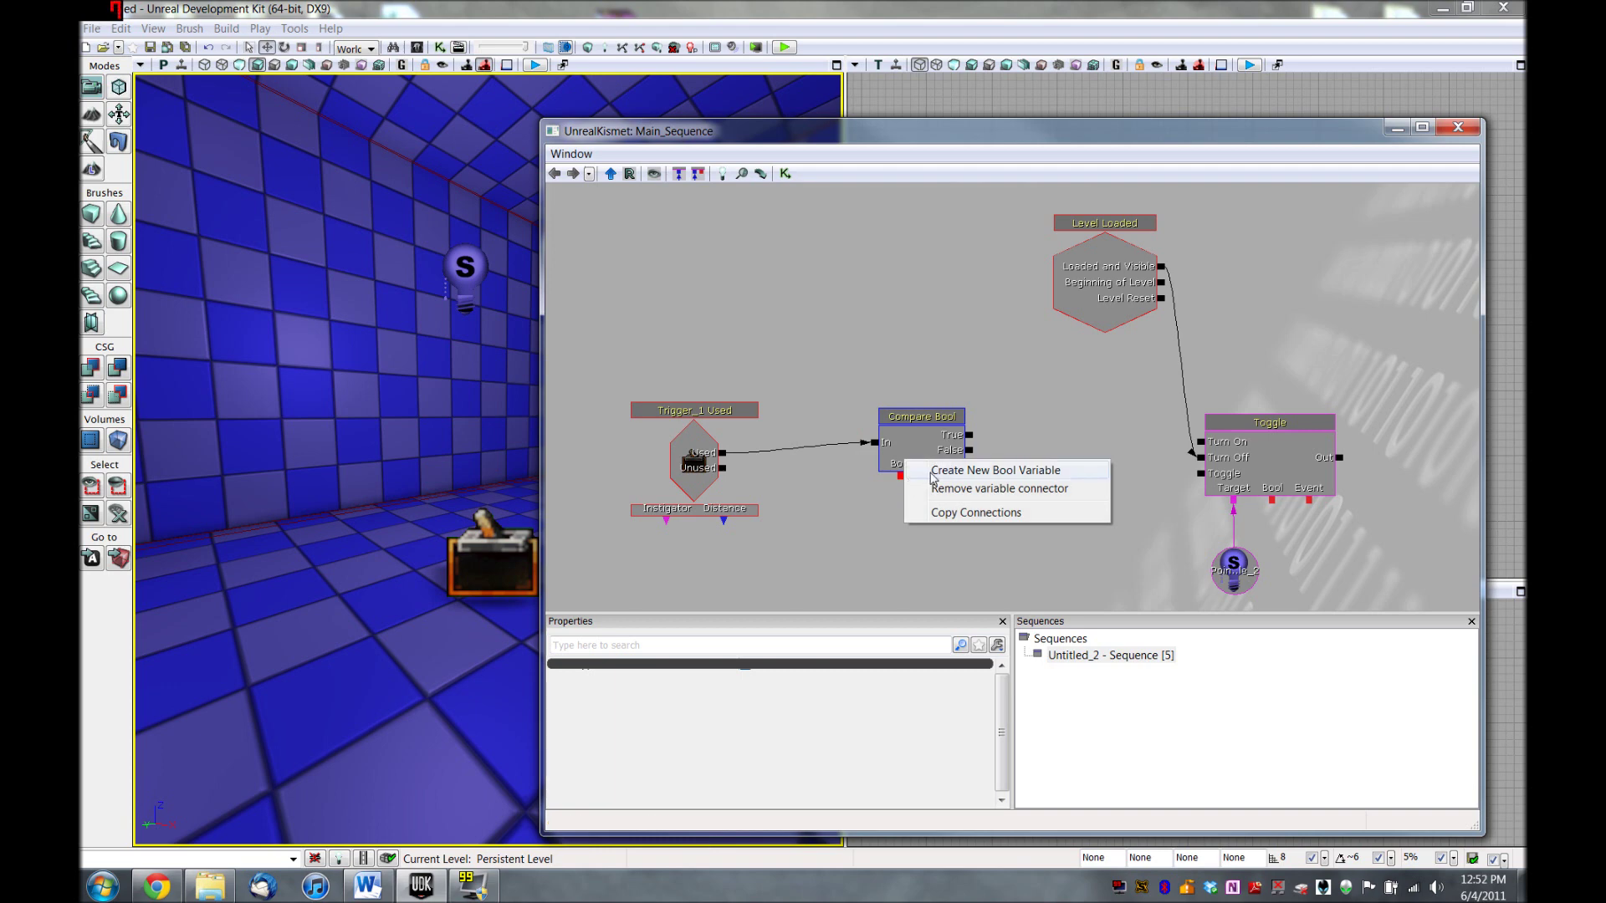
left_click(932, 472)
left_click_drag(907, 507, 899, 535)
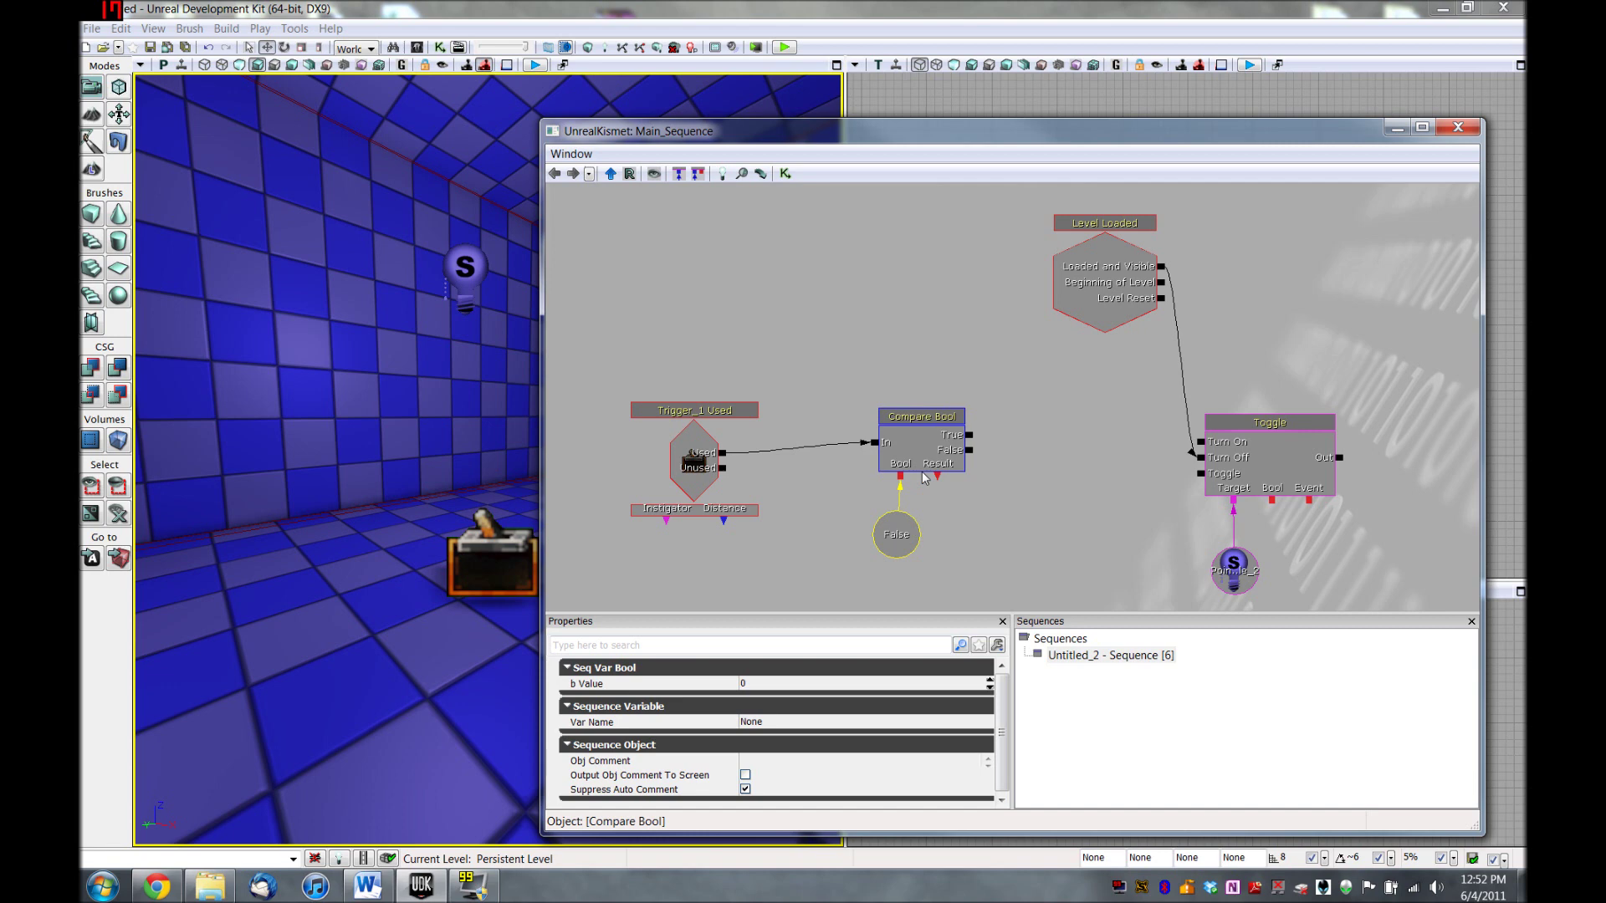
left_click(974, 443)
left_click_drag(974, 443, 1200, 476)
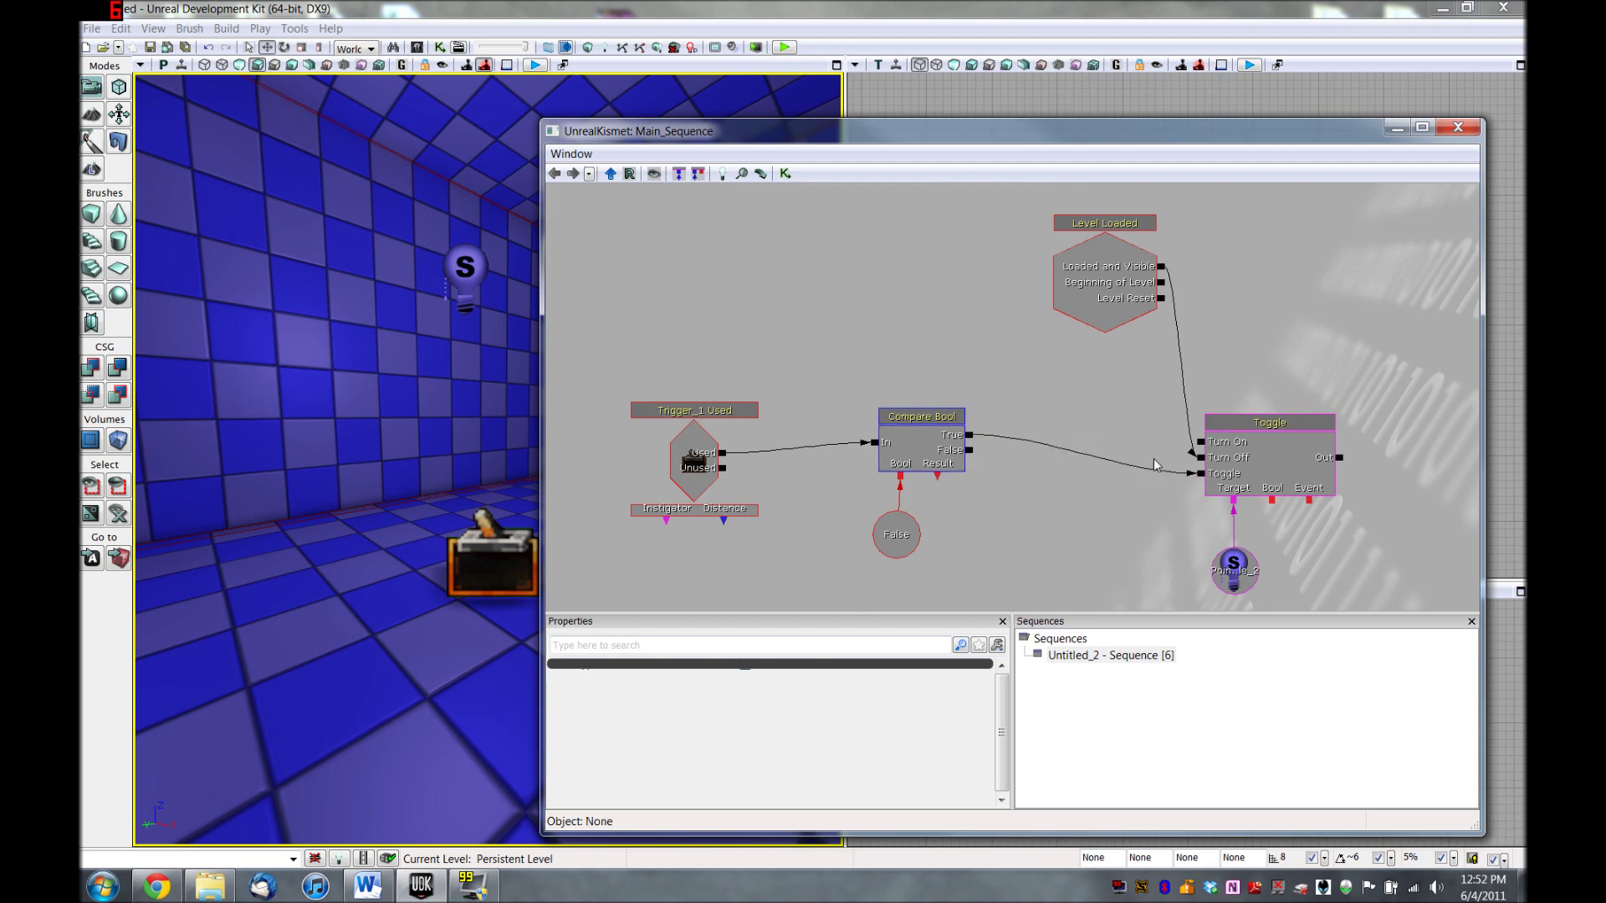
Add a Misc > Log action and wire Compare Bool's False output into its In input
right_click(1014, 465)
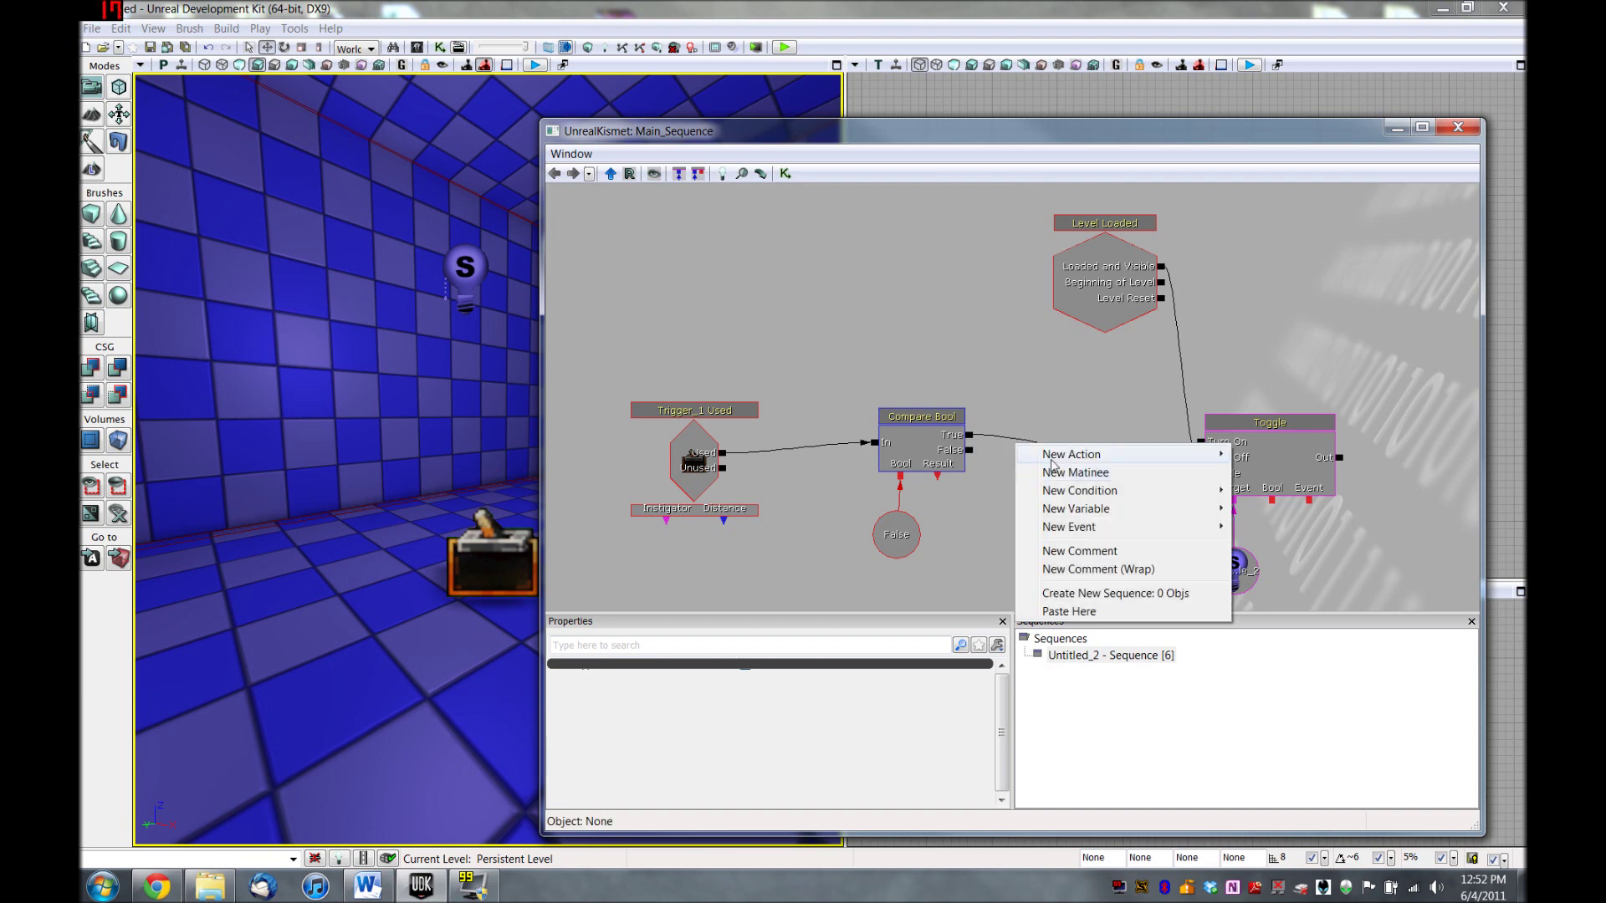
mouse_move(1053, 461)
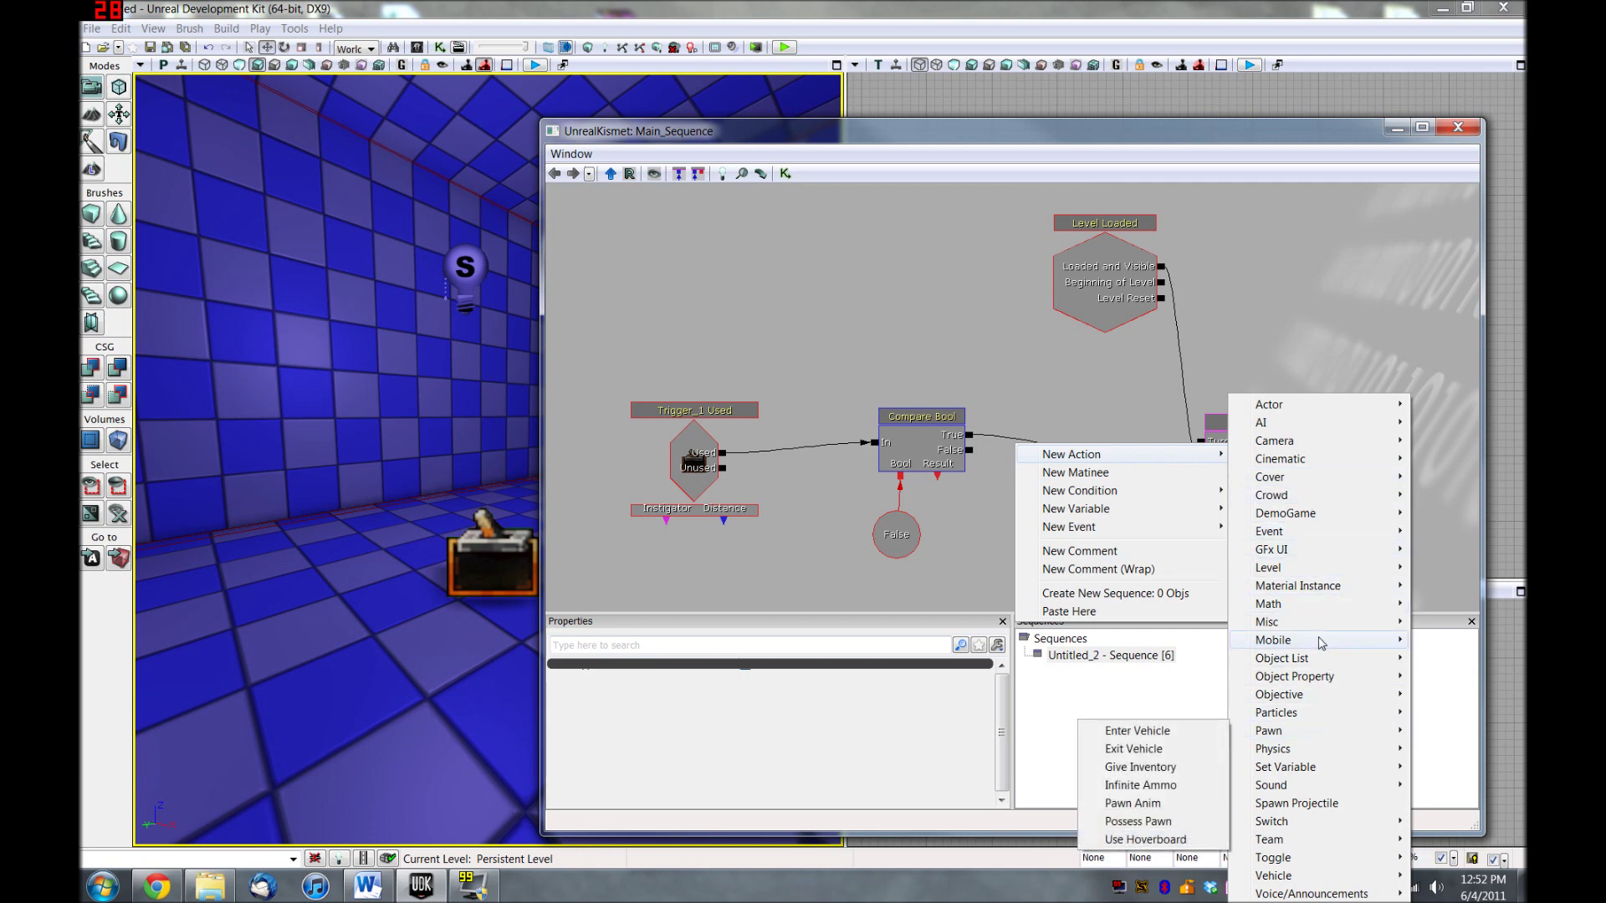
mouse_move(1319, 633)
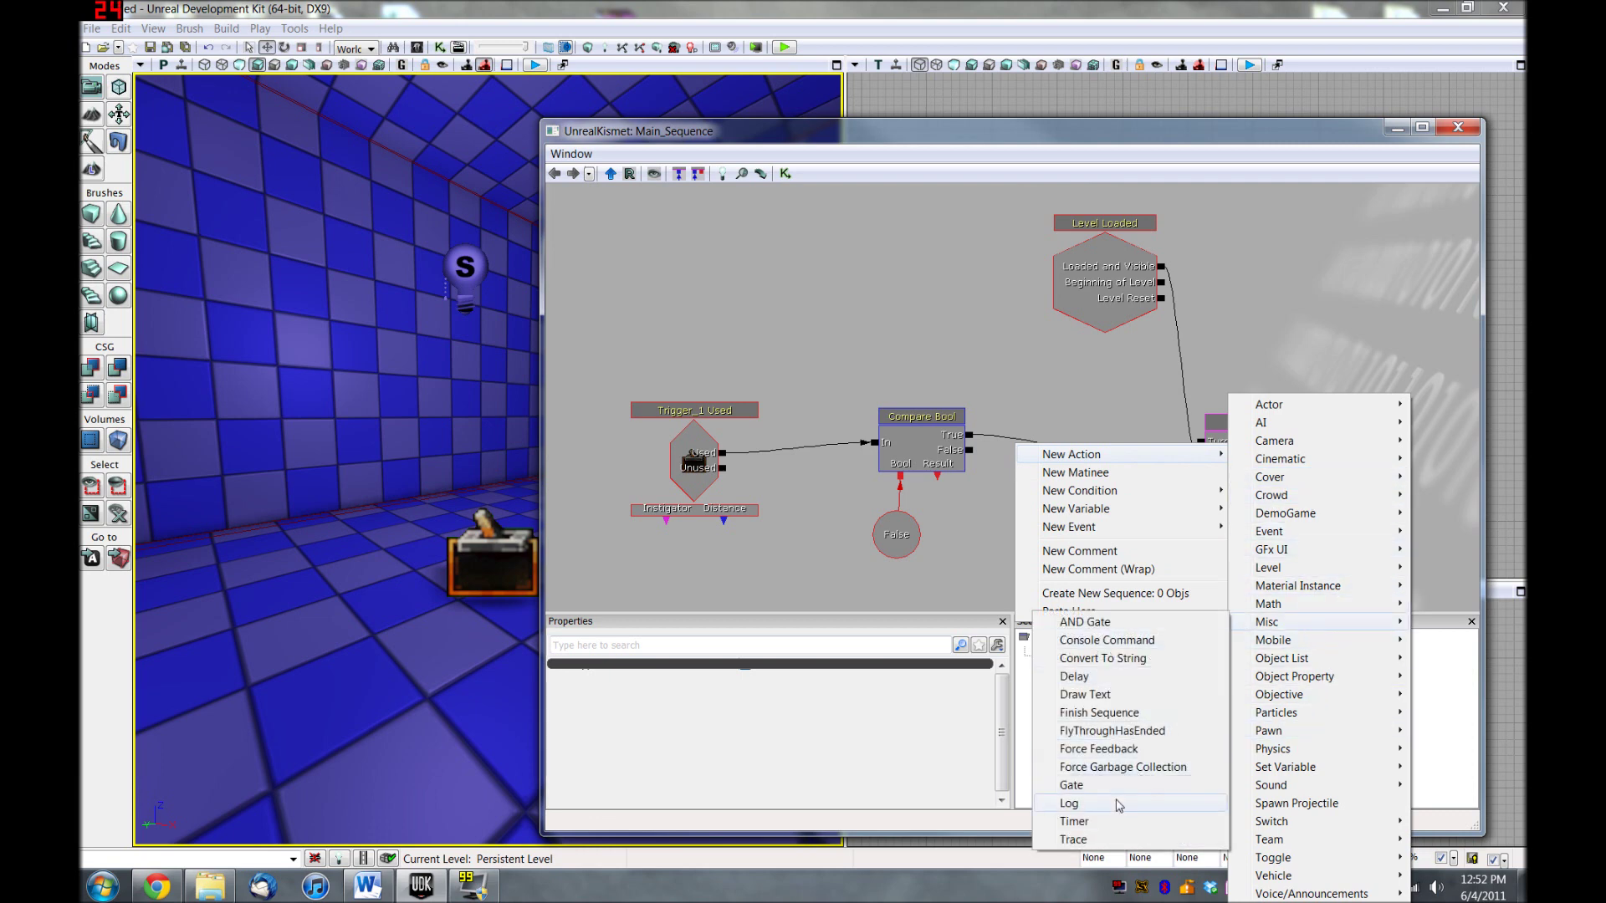
left_click(1121, 801)
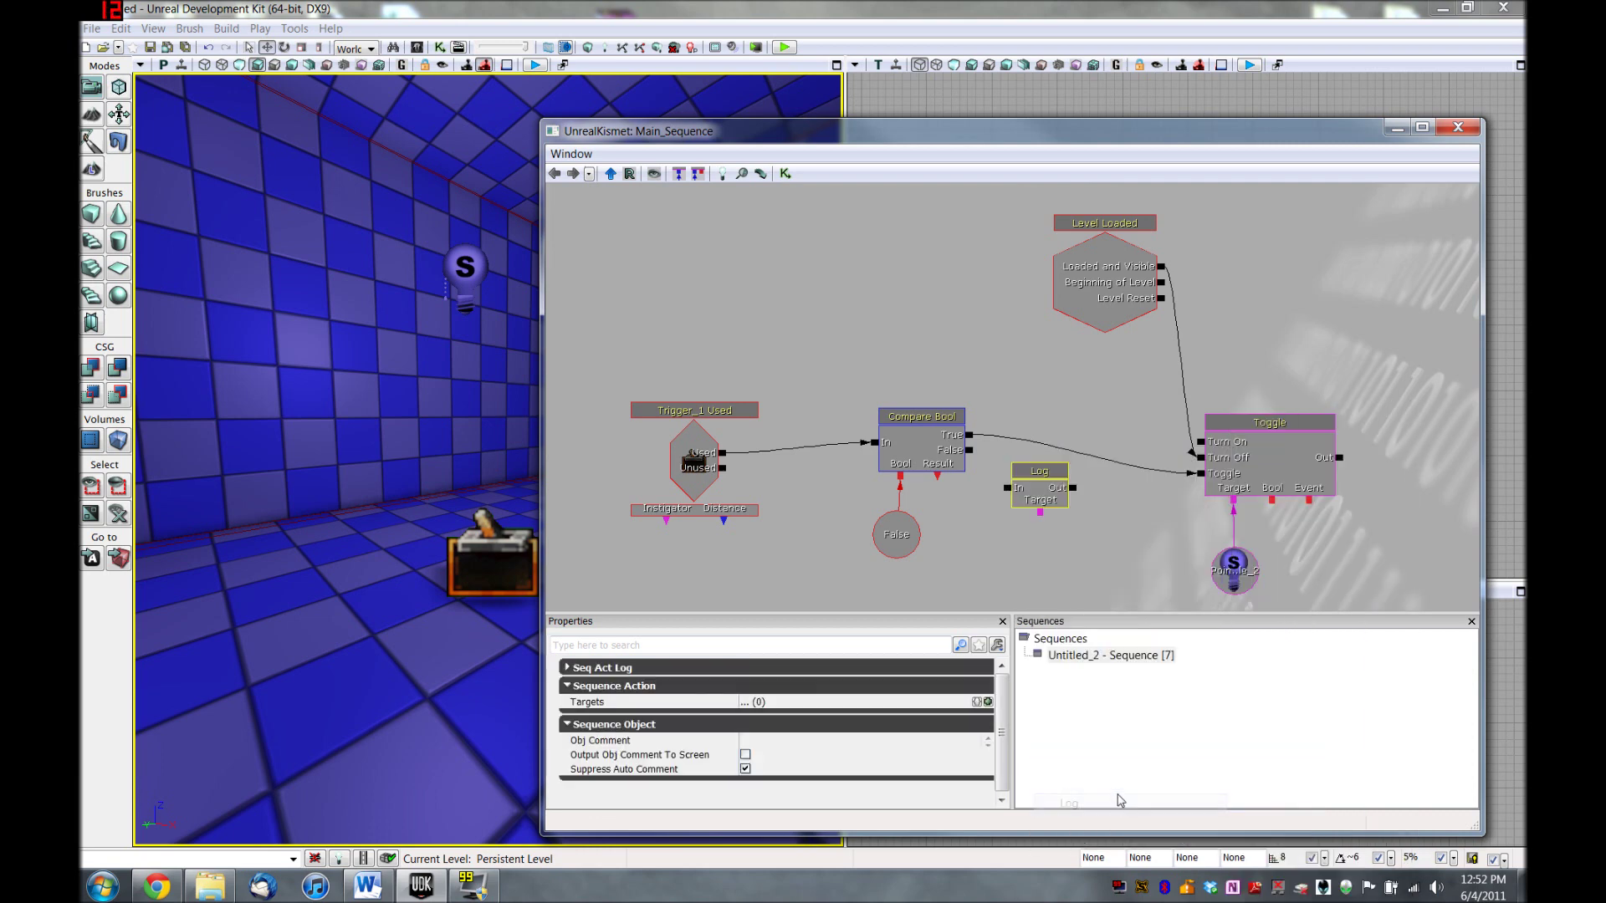
left_click(982, 456)
left_click_drag(975, 451, 1006, 488)
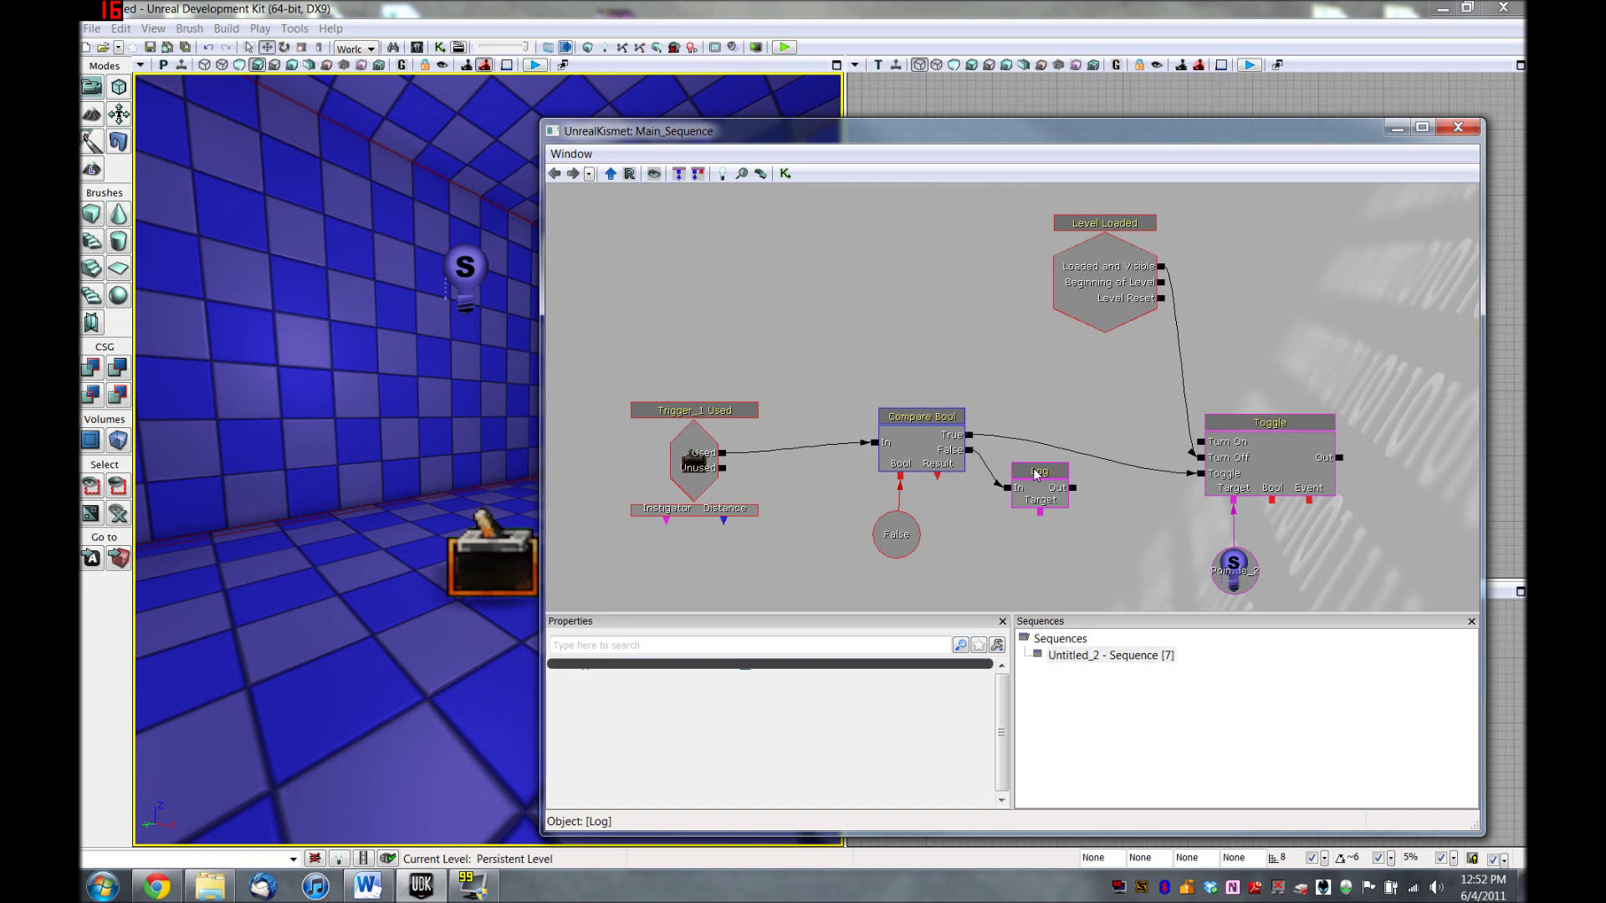
Expose the Log node's String input and attach a new string variable to it
right_click(1035, 474)
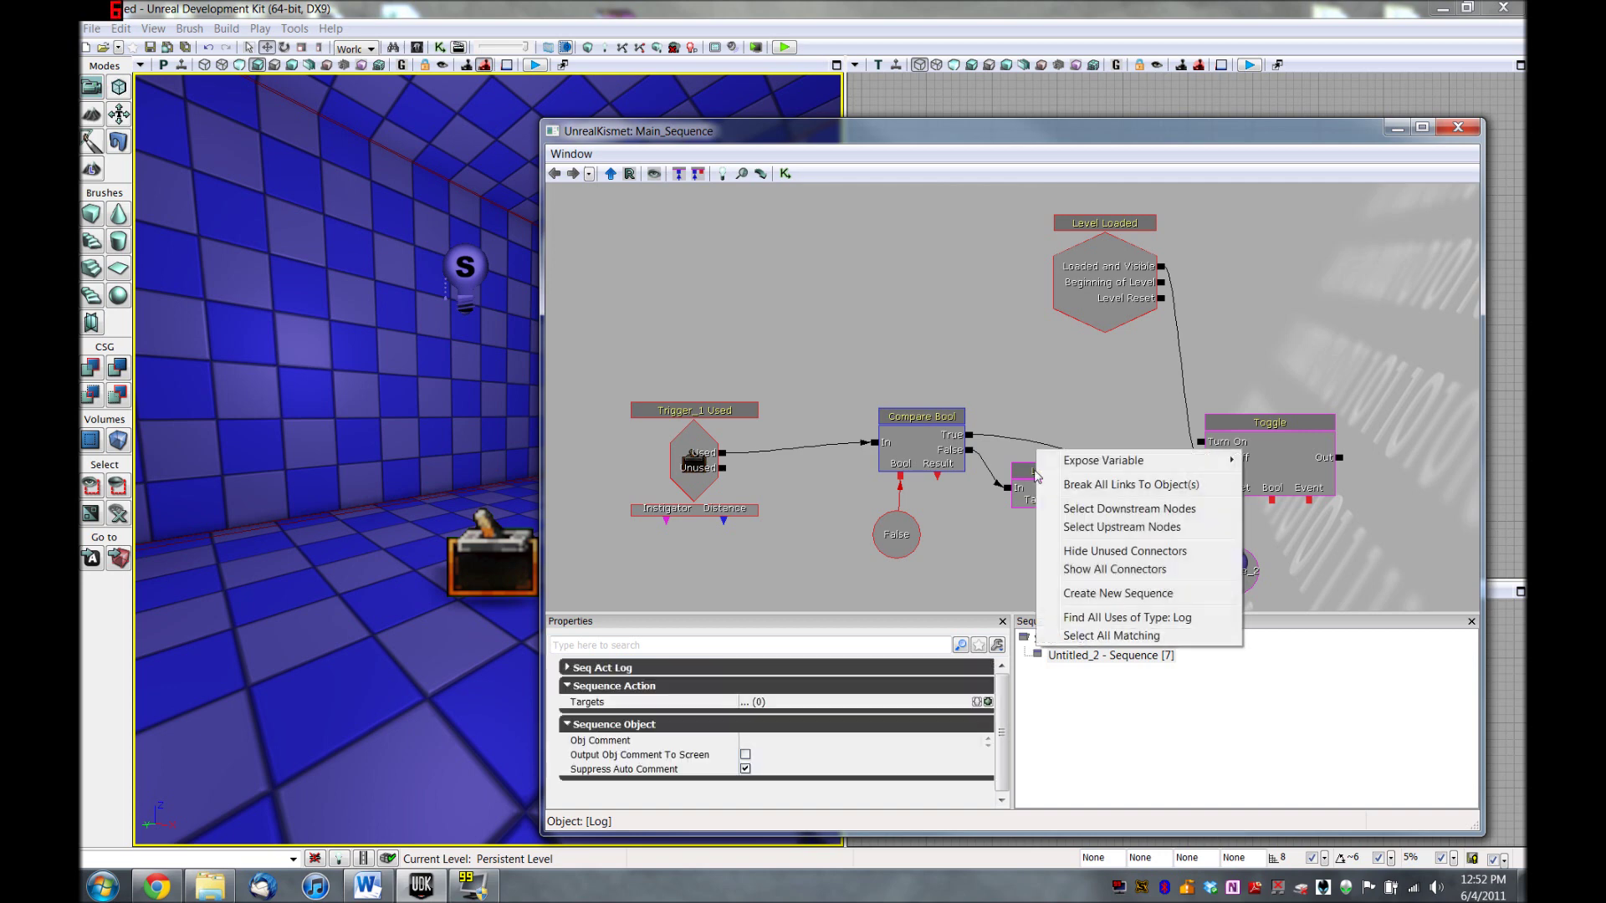
mouse_move(1071, 465)
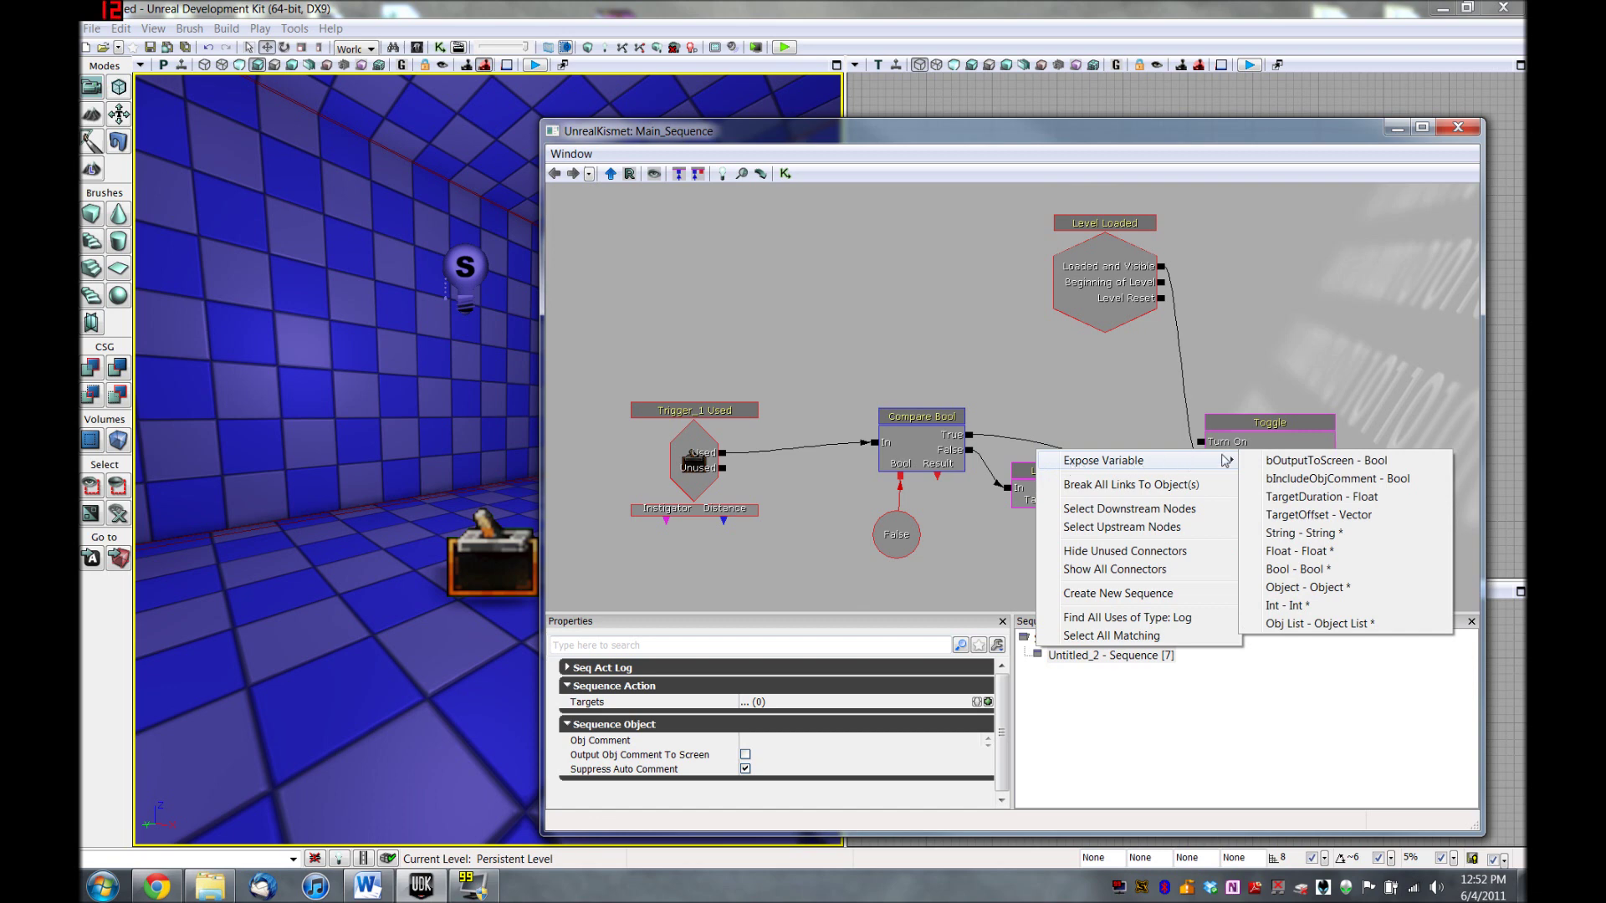
left_click(1302, 539)
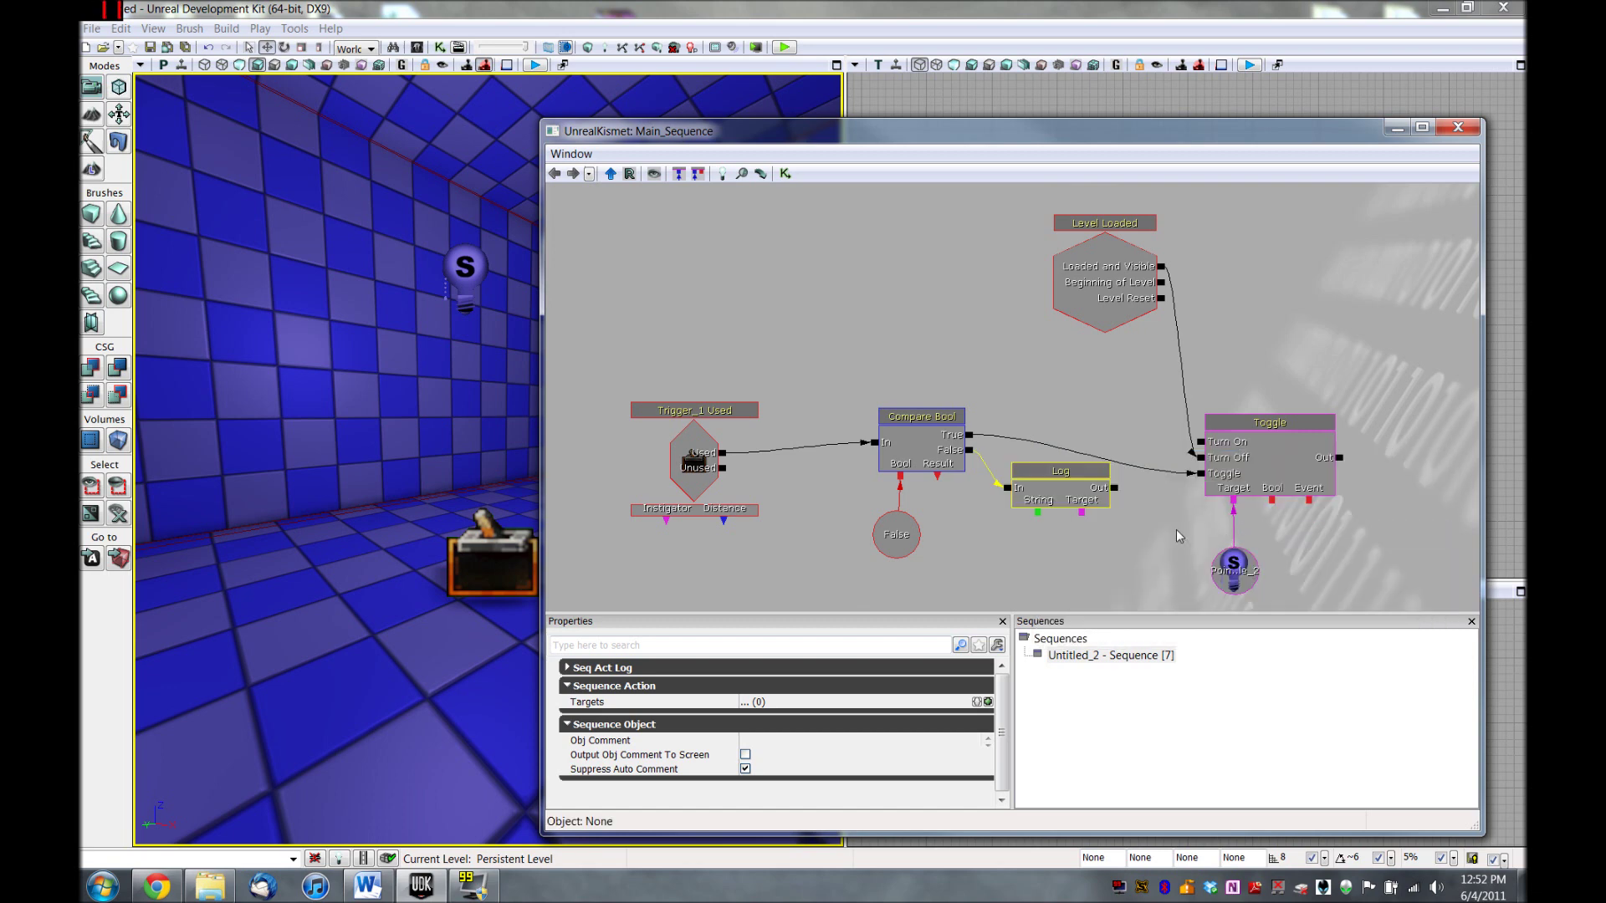
right_click(1037, 515)
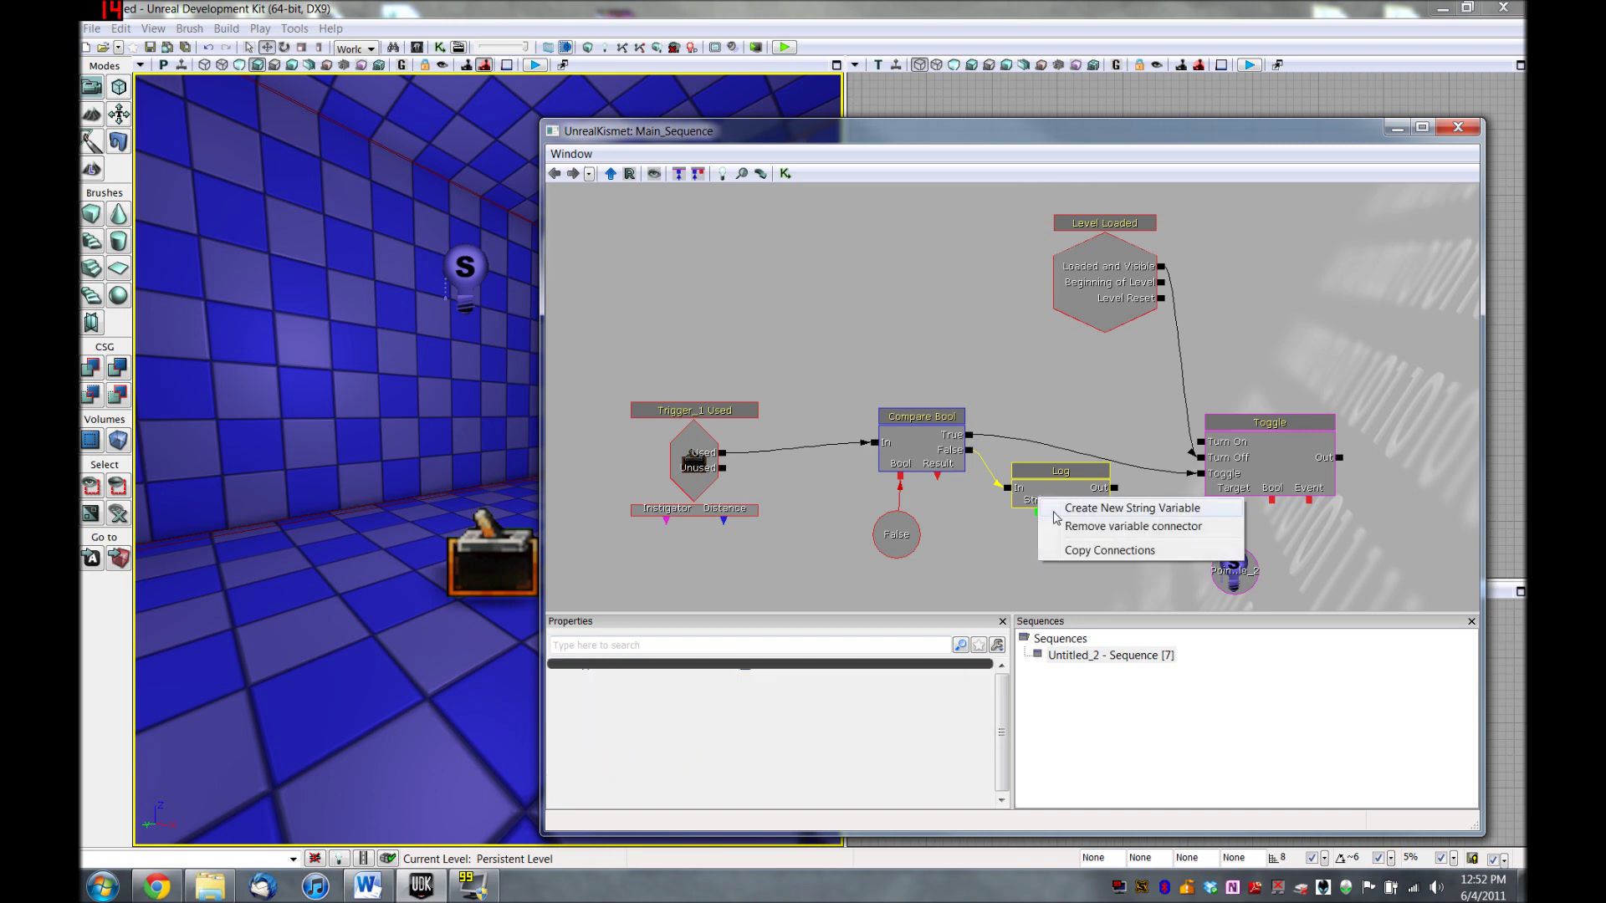
left_click(1057, 511)
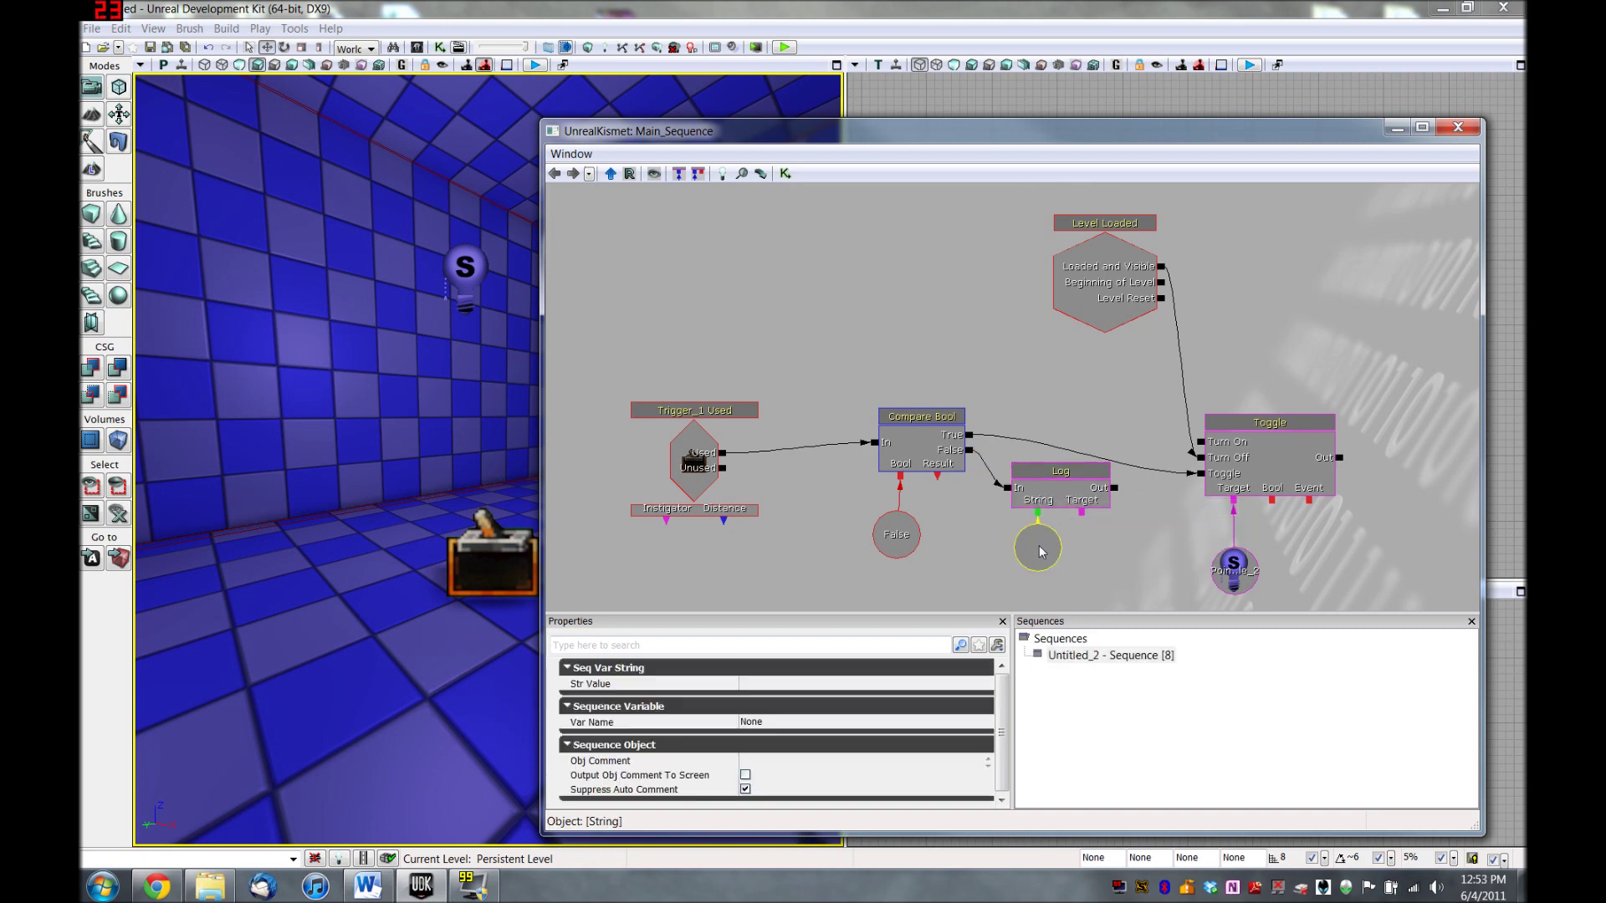
left_click_drag(1041, 550, 1044, 555)
Set the string variable's value to 'You need a key!' and close Kismet
left_click(769, 685)
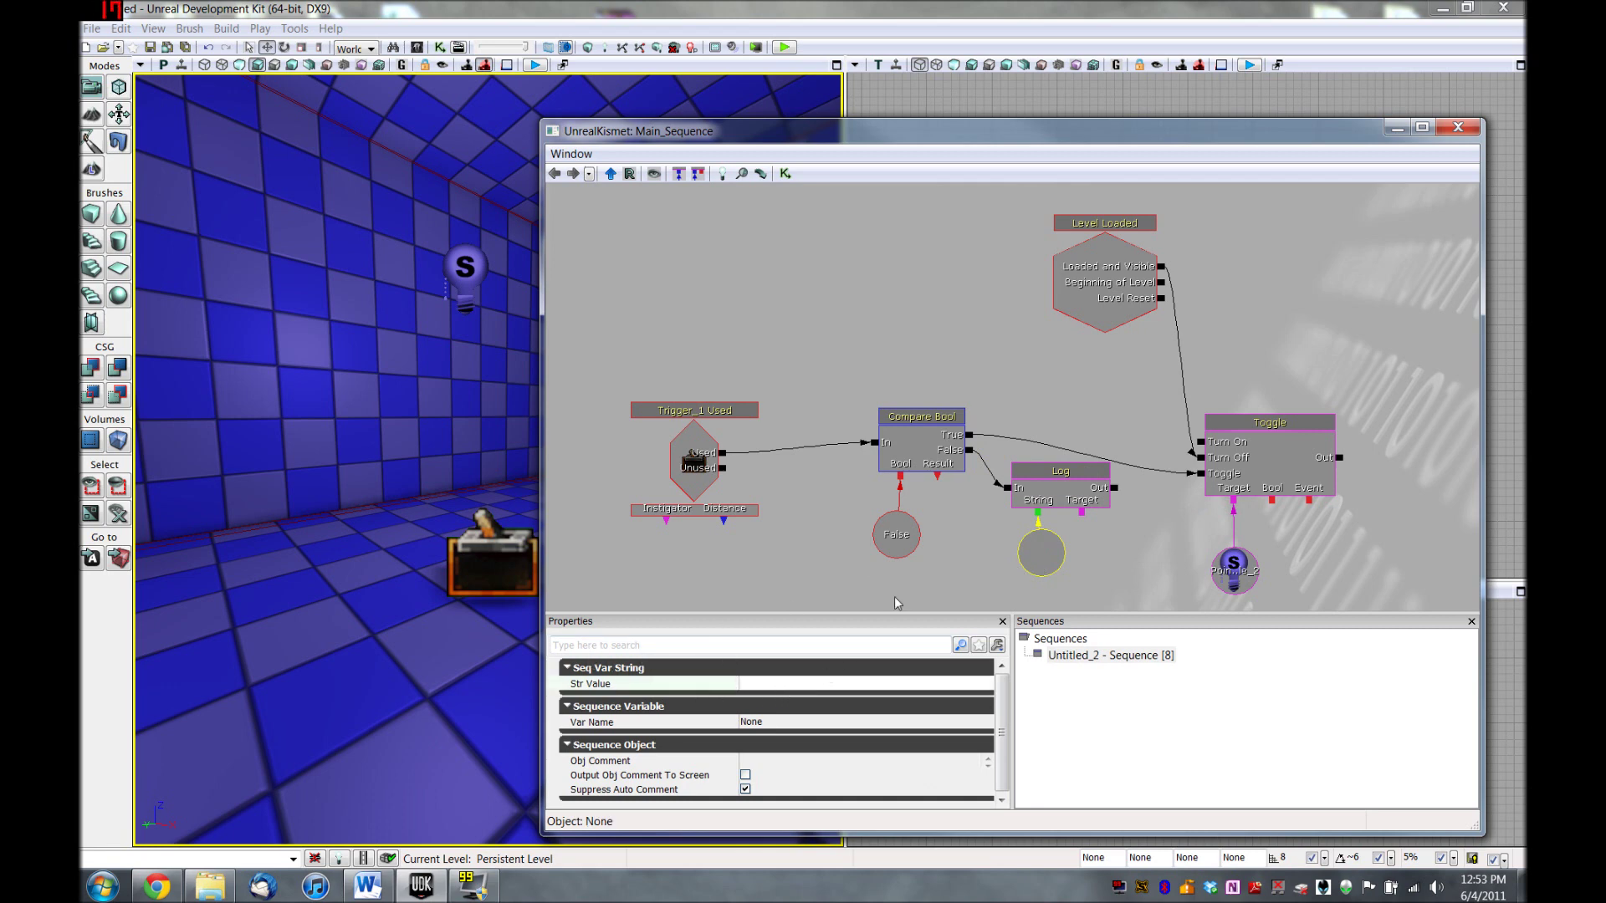
type("You need a key!")
key("Return")
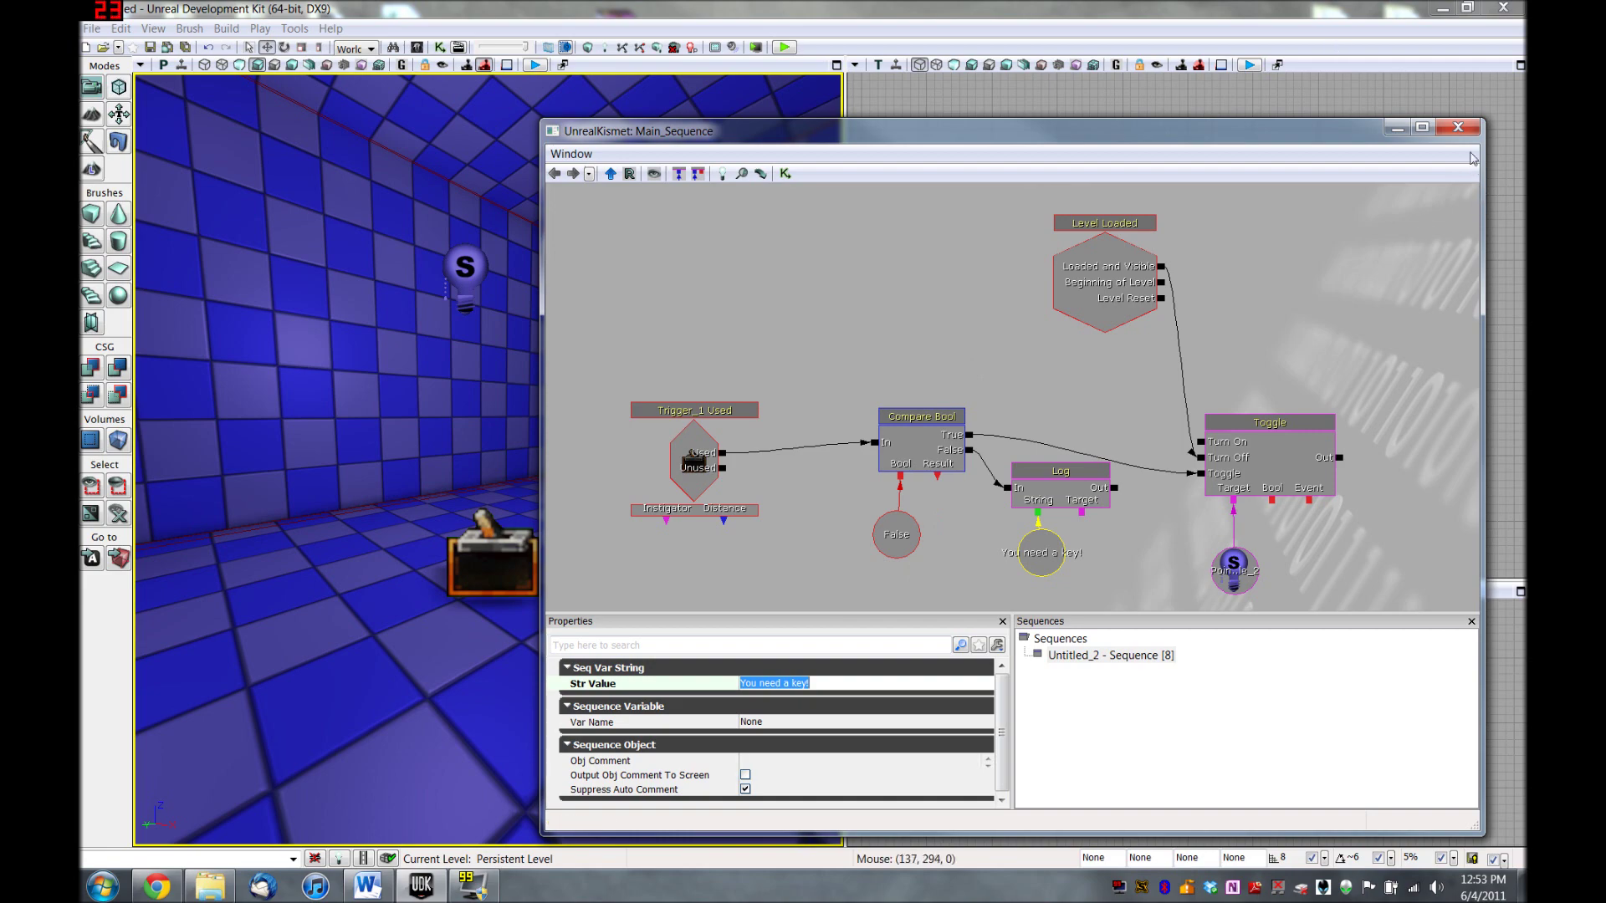
left_click(1457, 127)
right_click(592, 363)
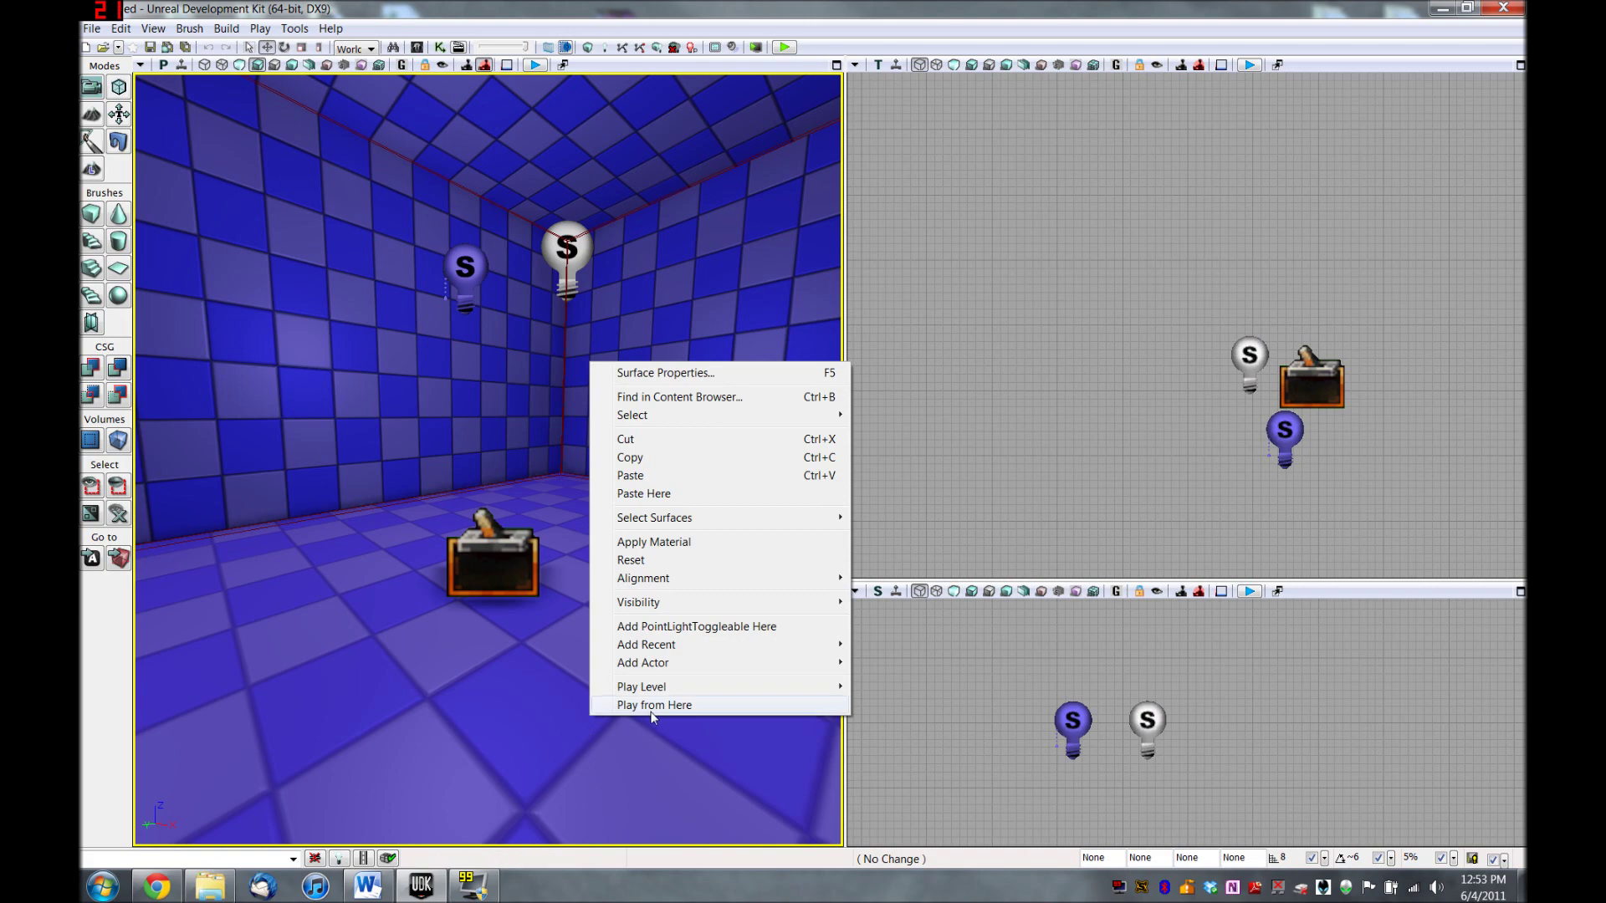
left_click(654, 705)
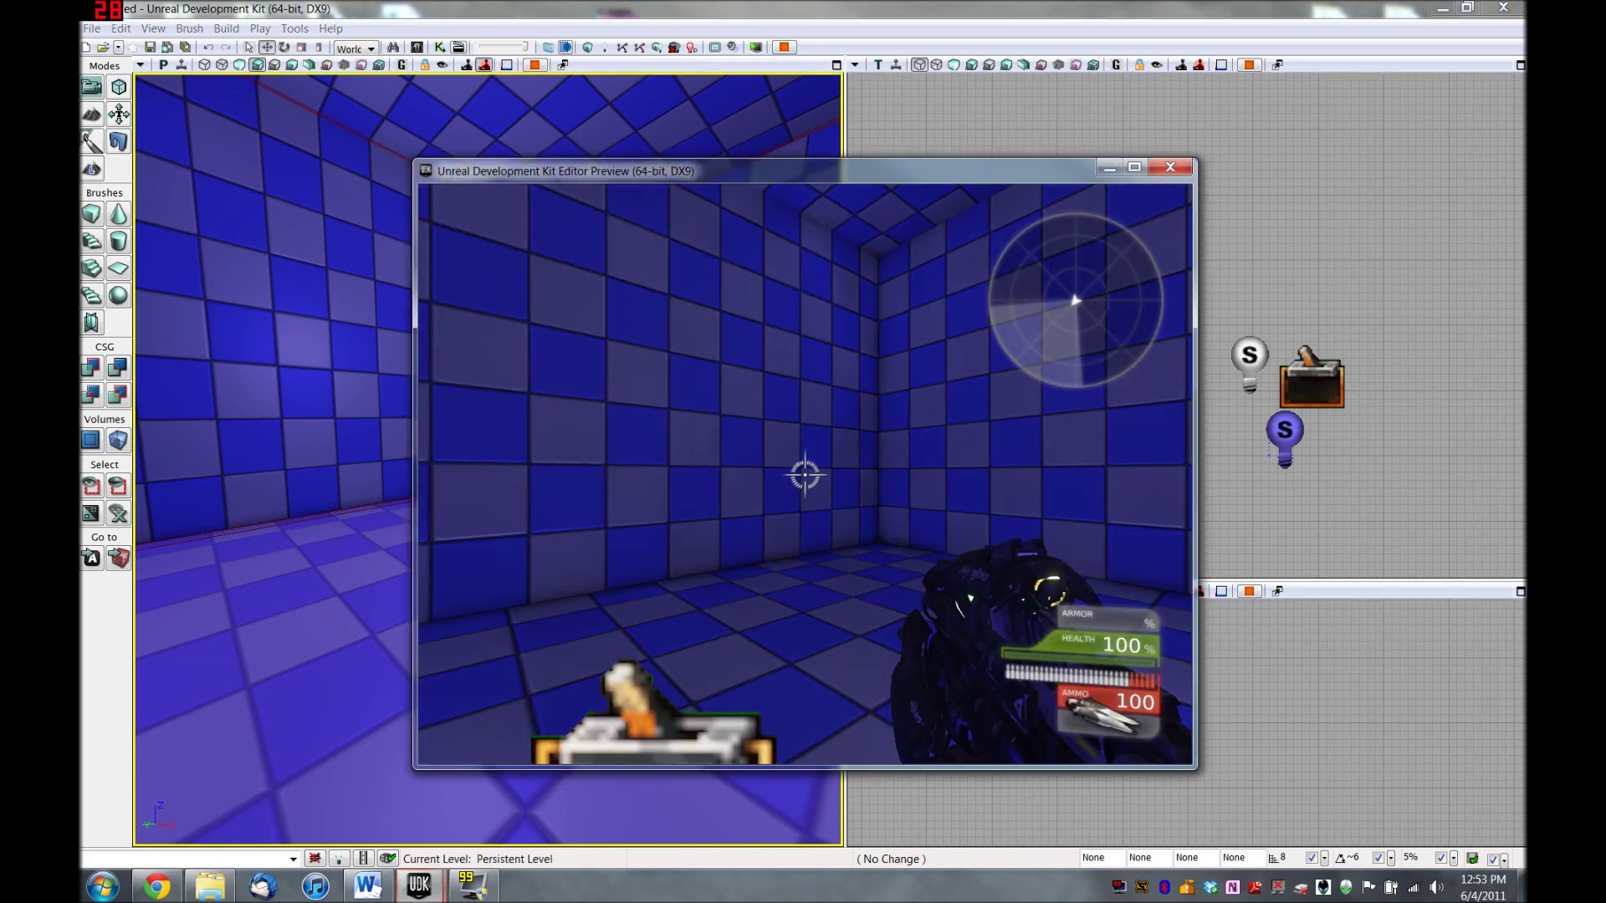
key("w")
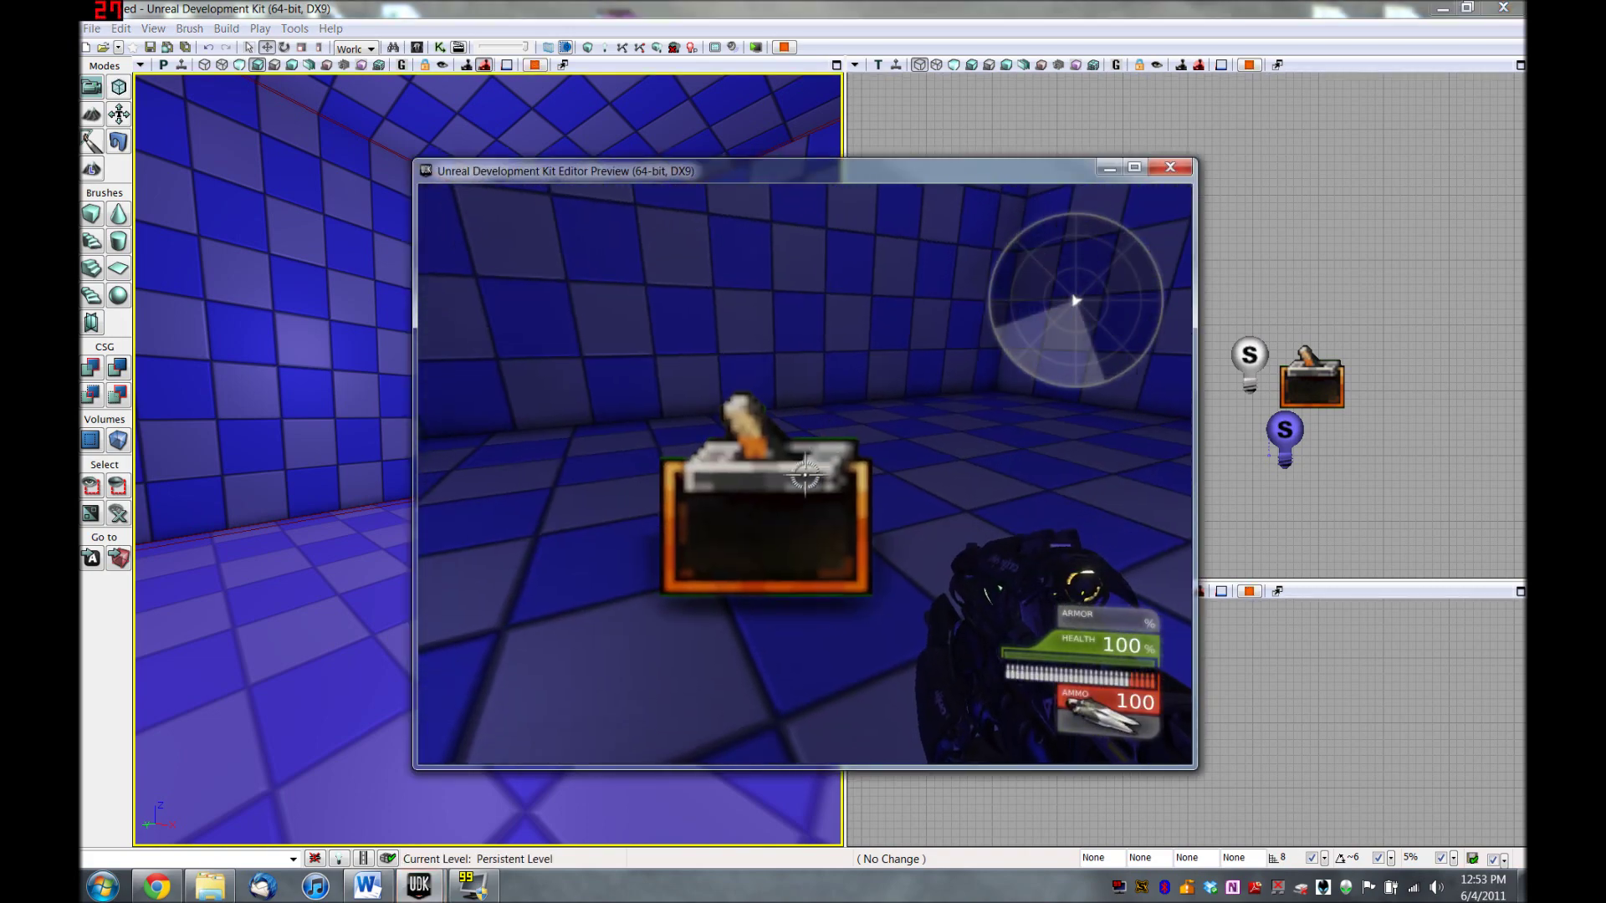
key("e")
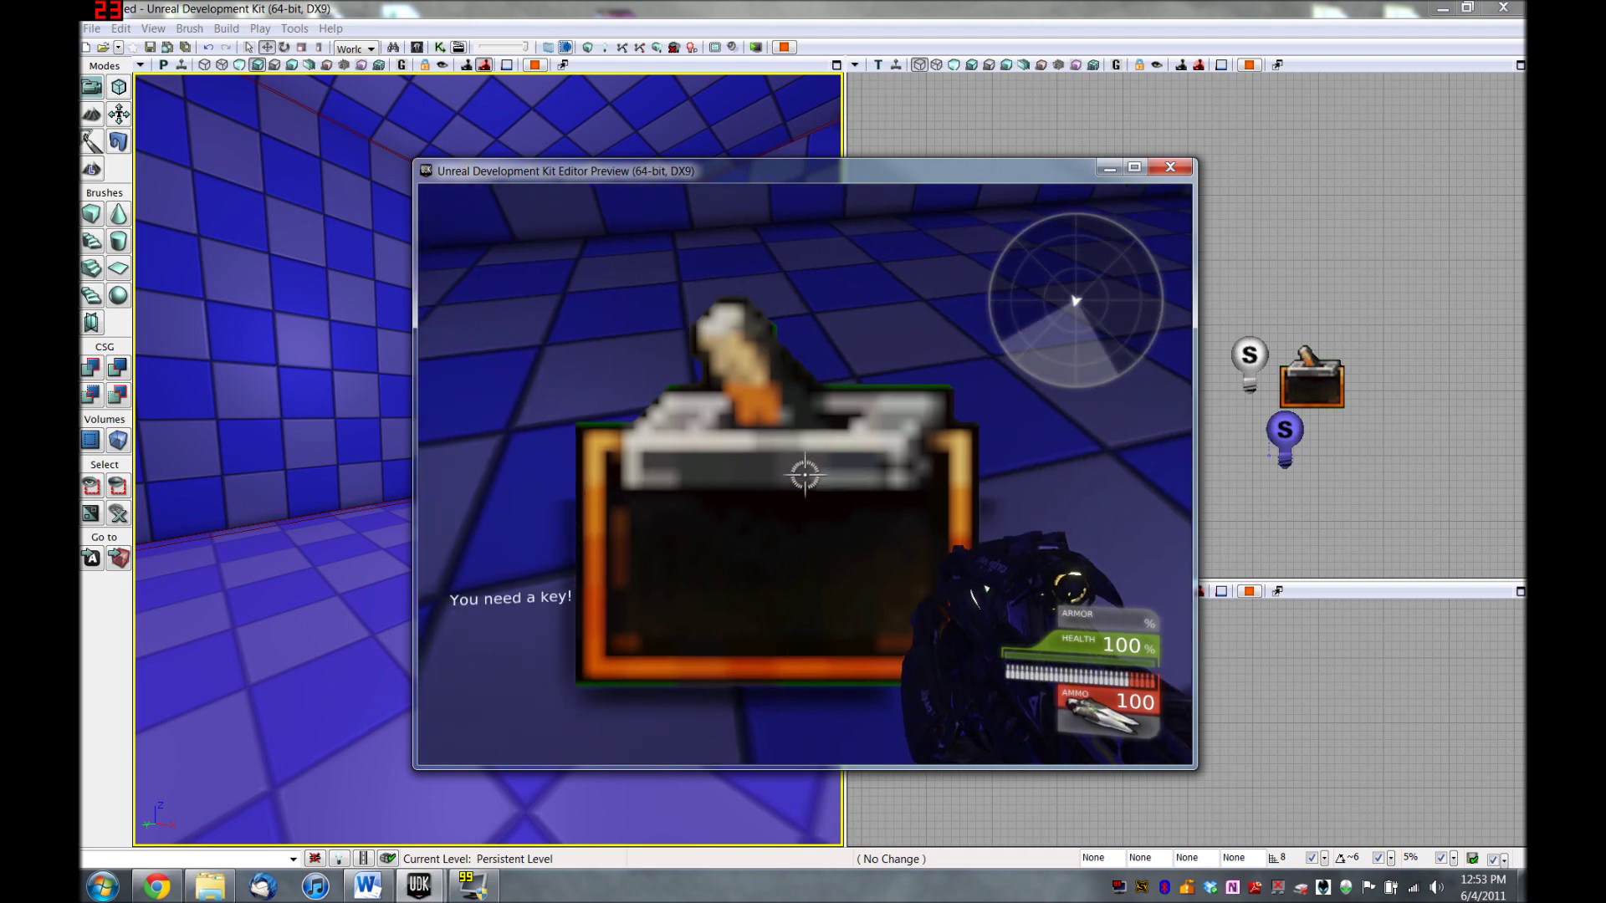
key("s")
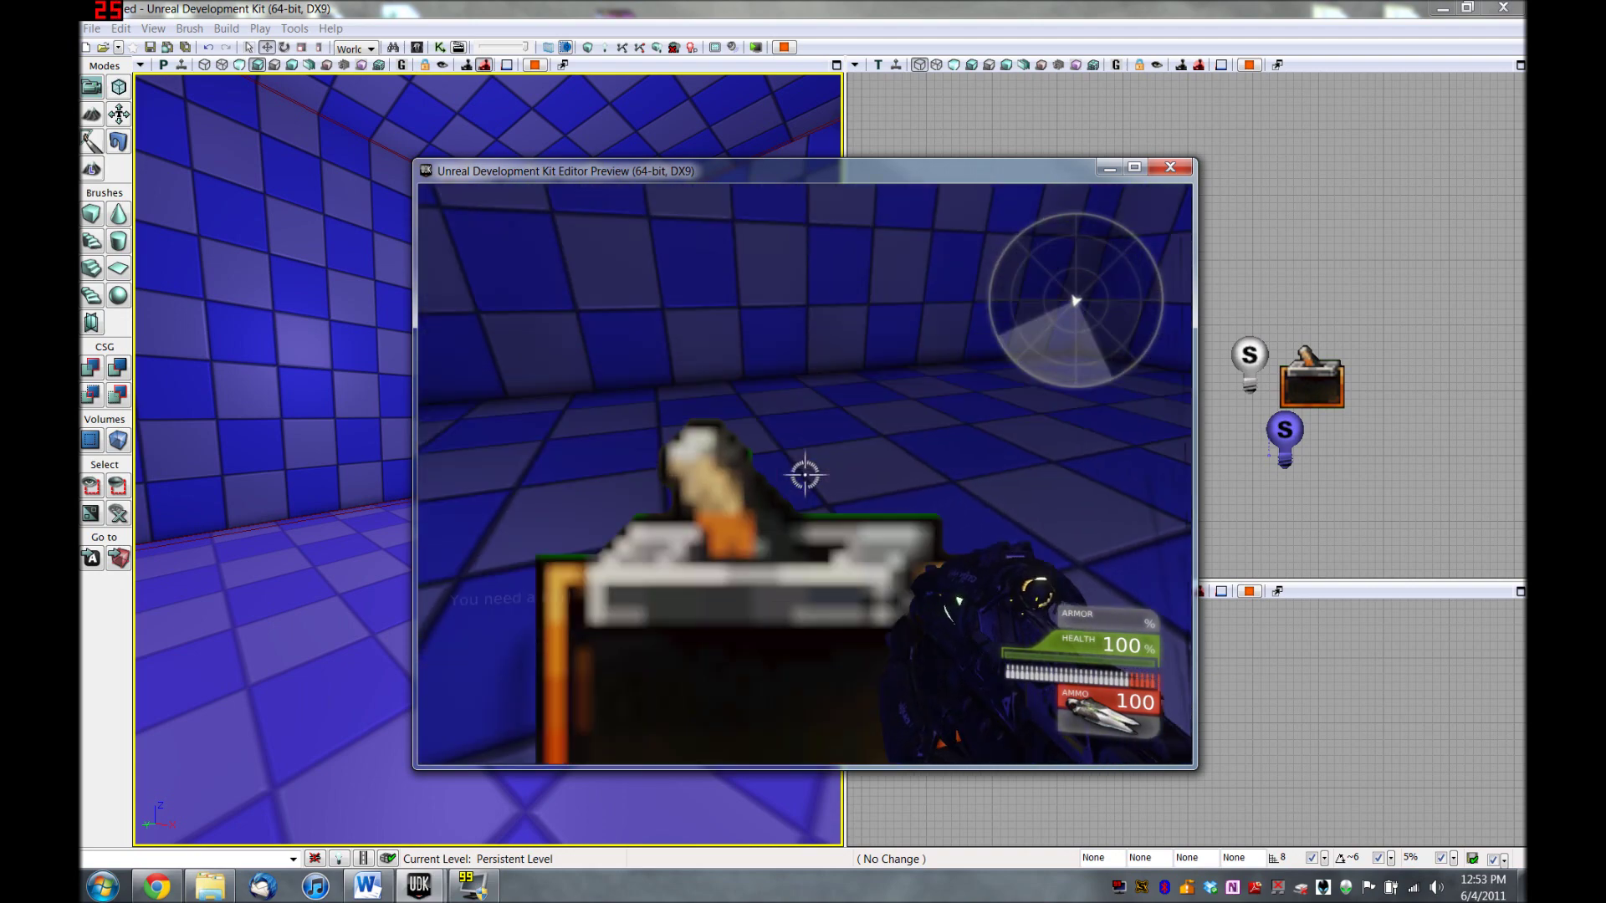
key("Escape")
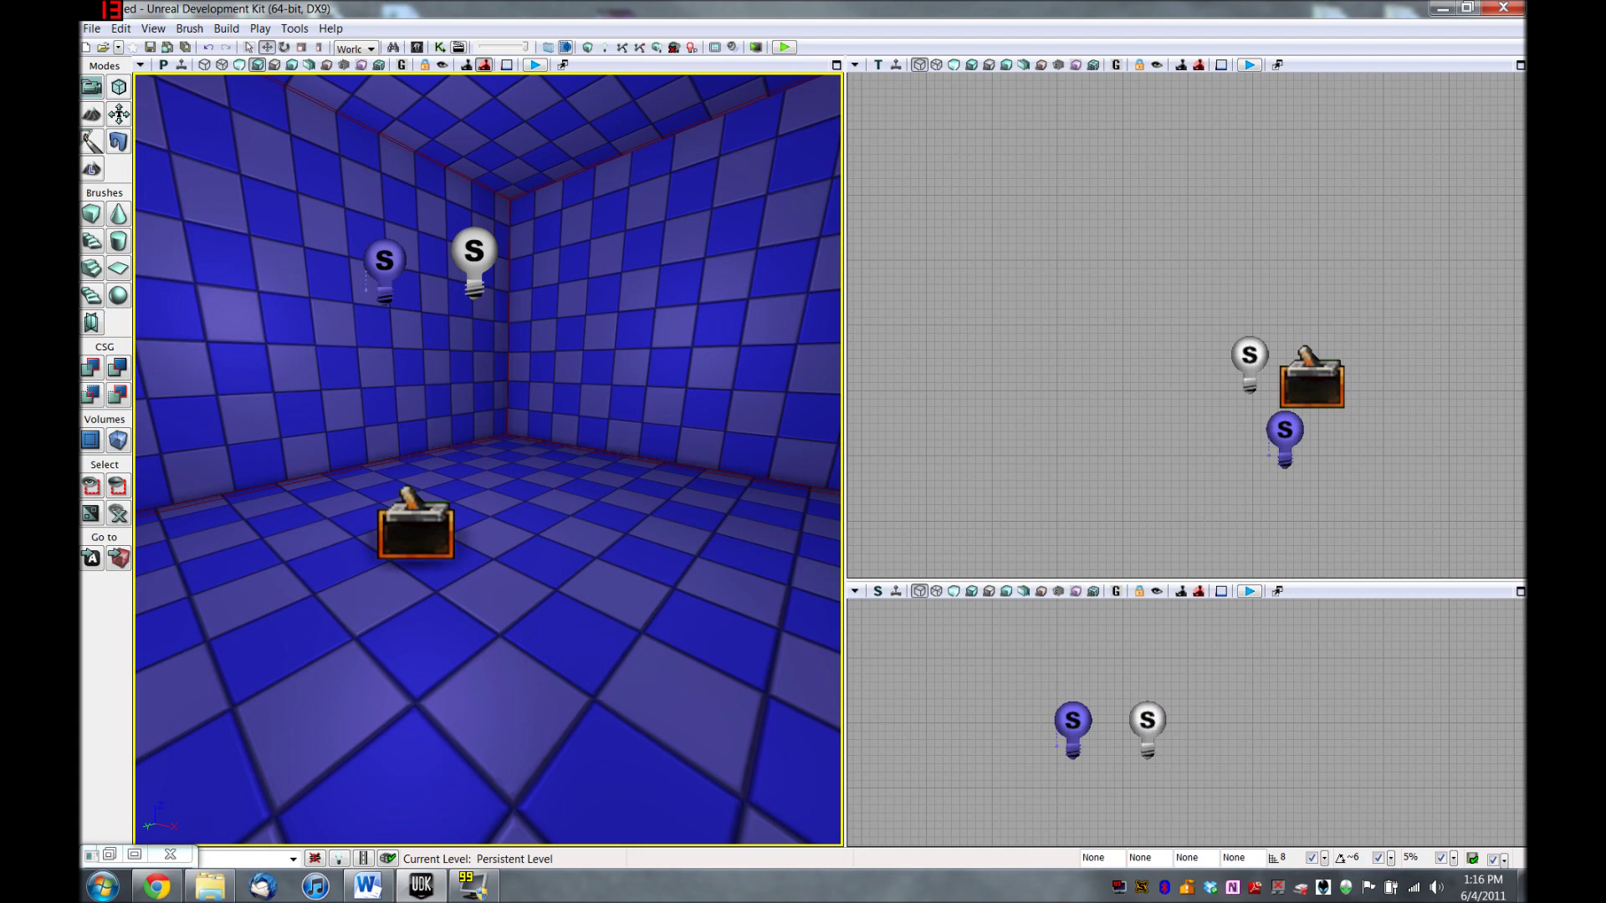
Add a new trigger on the room floor via Add Actor, then open Kismet and pan up
right_click(670, 552)
mouse_move(826, 495)
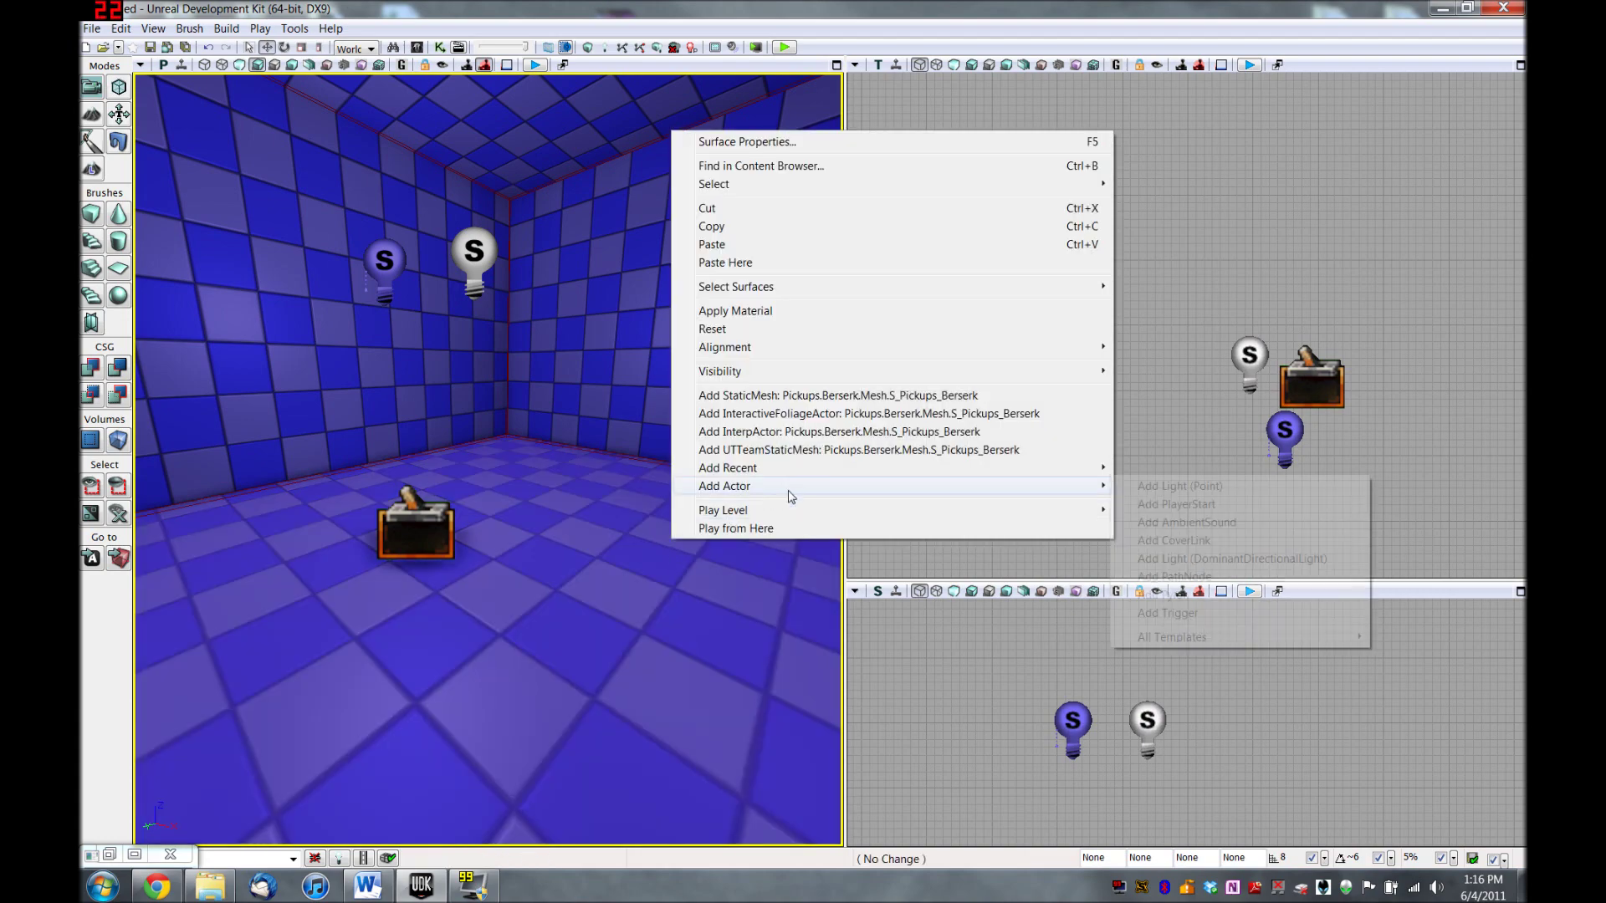
left_click(1240, 615)
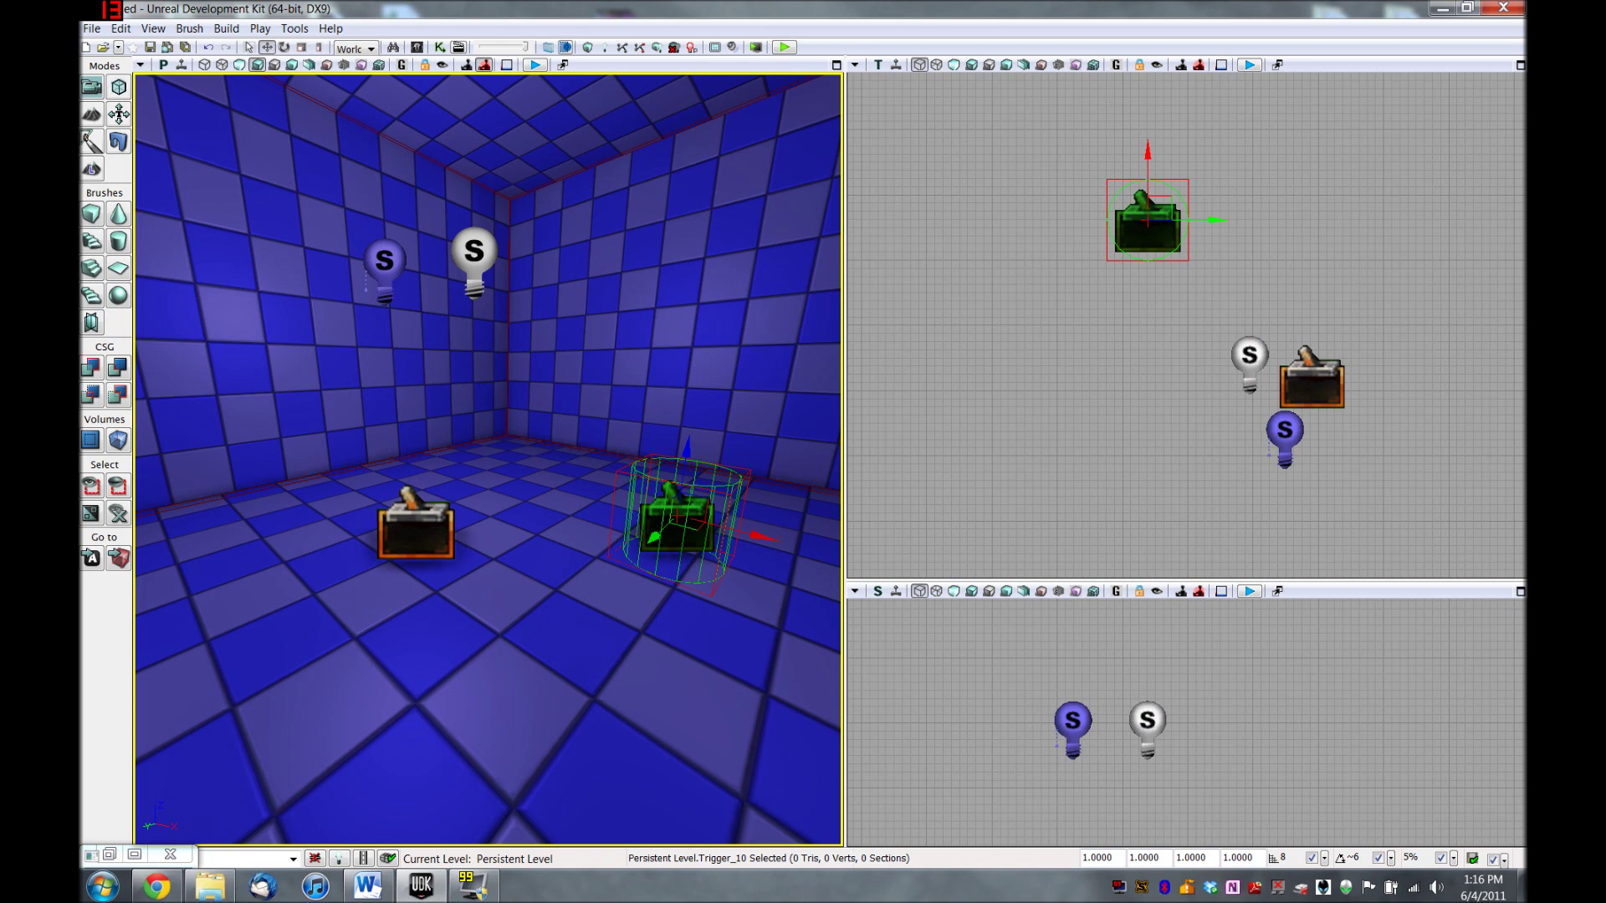
left_click(439, 47)
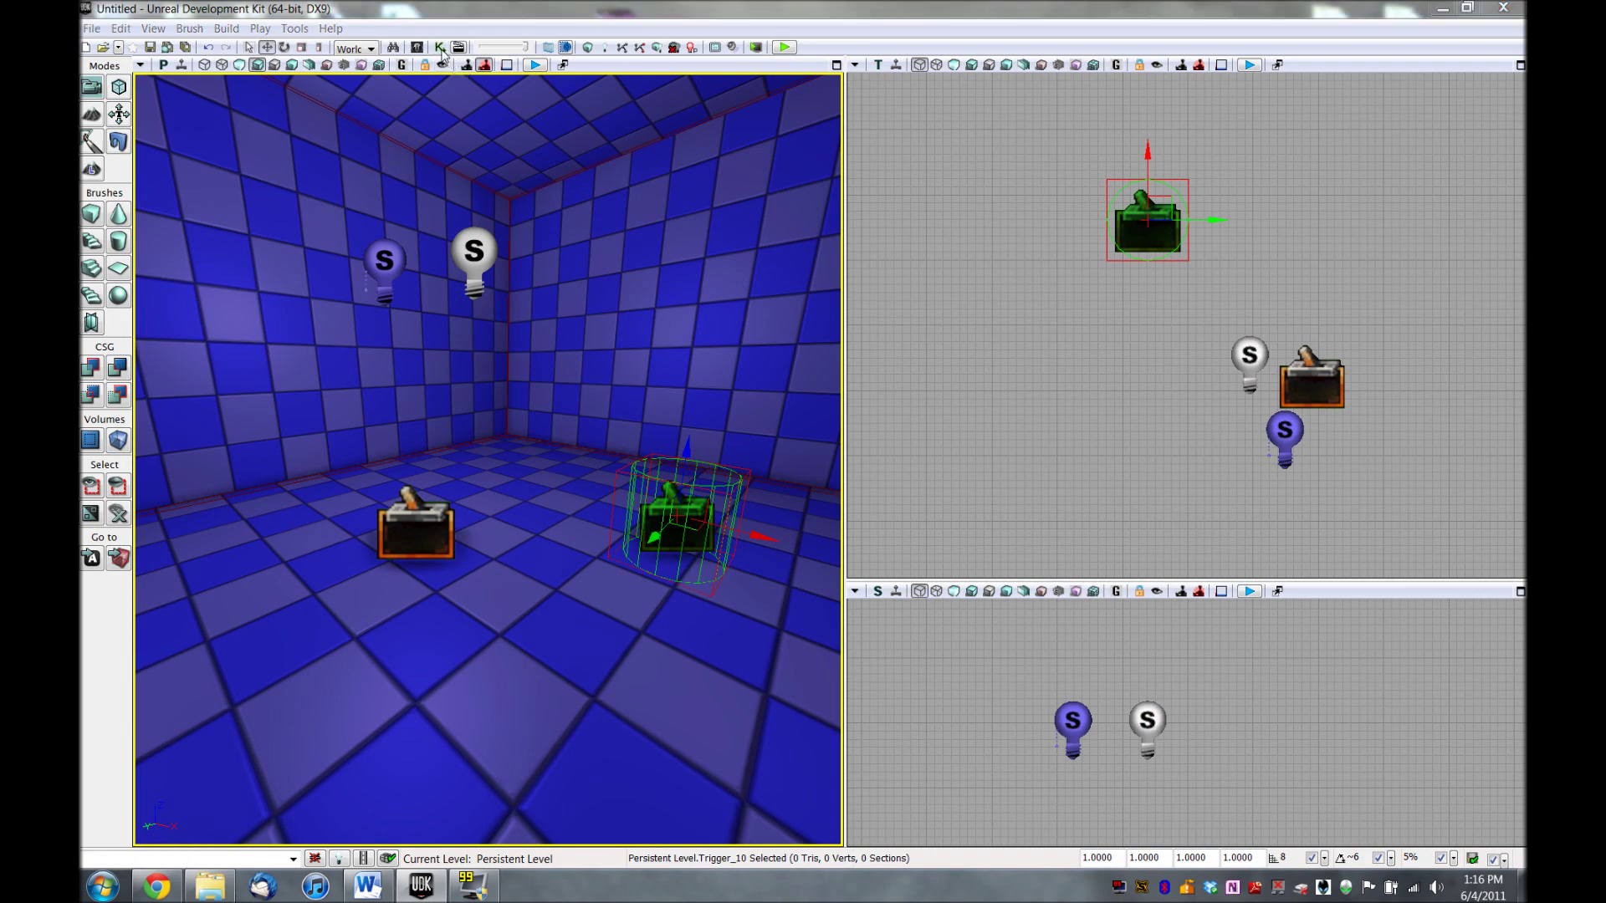
left_click_drag(784, 586, 814, 400)
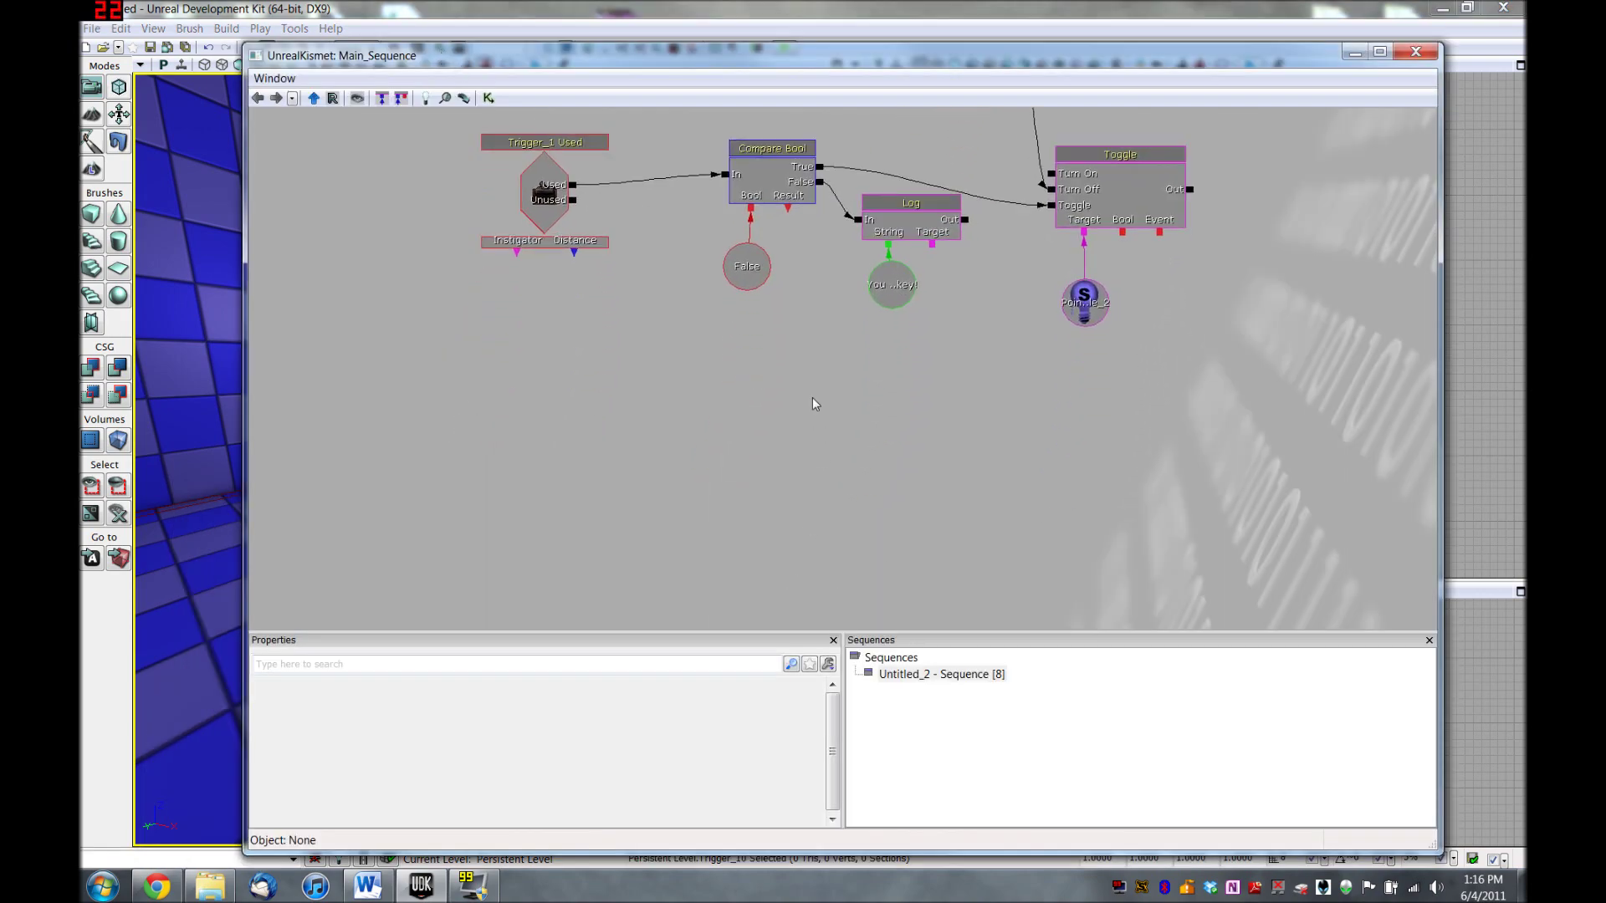
Show the New Event Using Trigger_10 submenu listing events such as Touch and Used
right_click(438, 429)
mouse_move(626, 597)
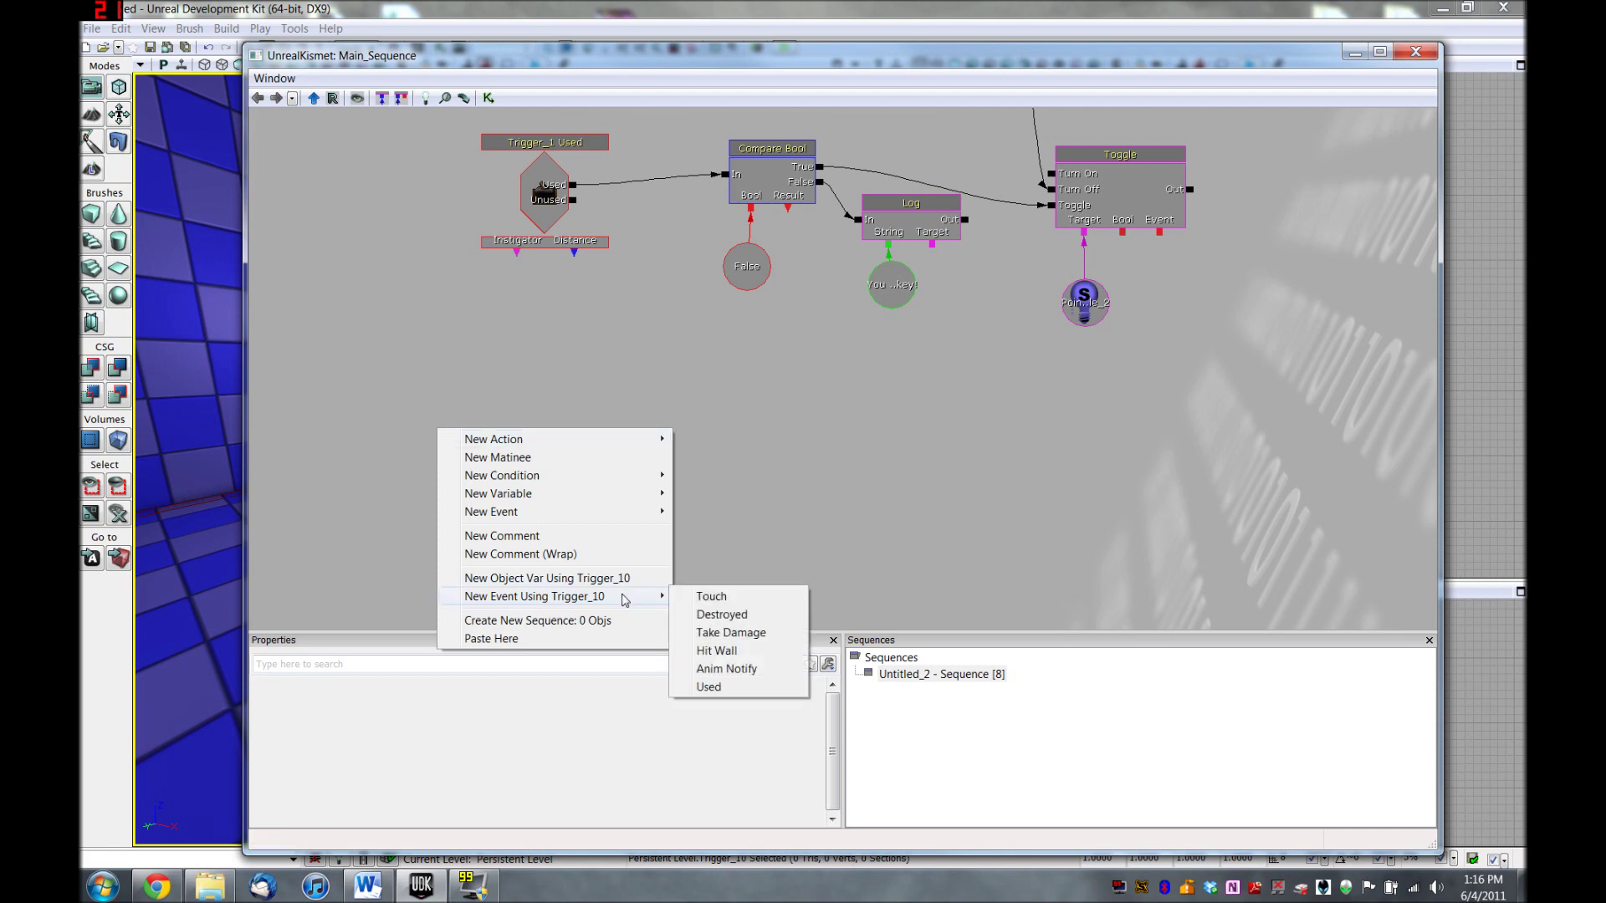